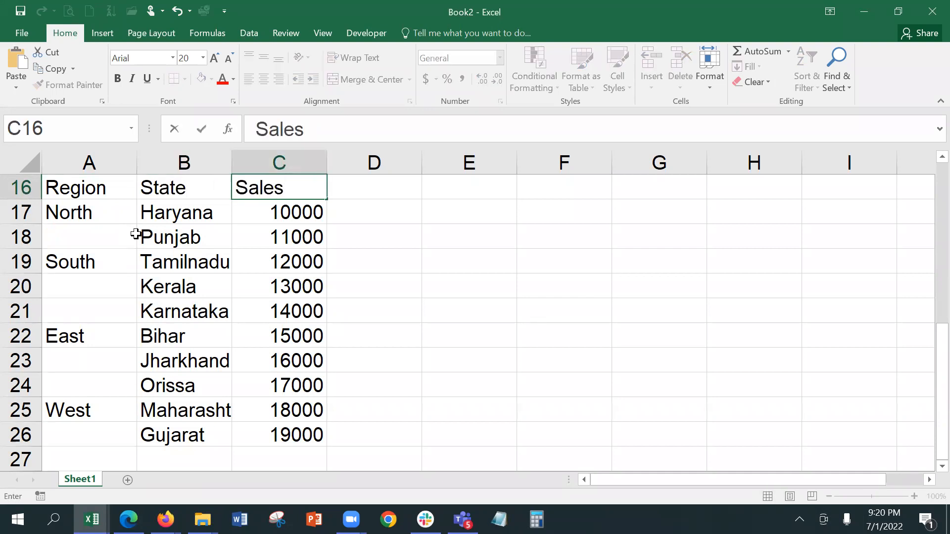
- Insert a Sunburst chart from the Region, State and Sales table in A16:C26 and place it beside the data
key(Return)
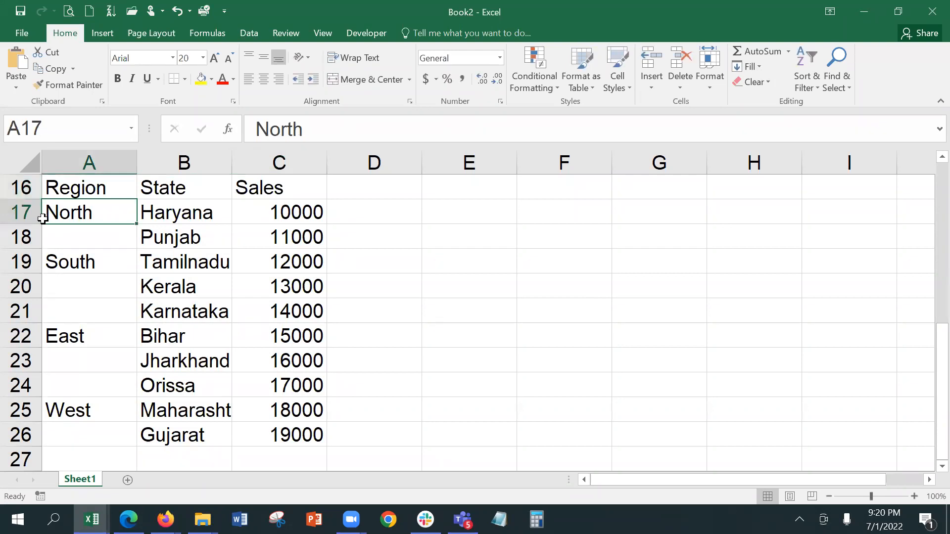
drag(70, 191, 213, 427)
scroll(343, 286, down, 3)
scroll(342, 287, up, 8)
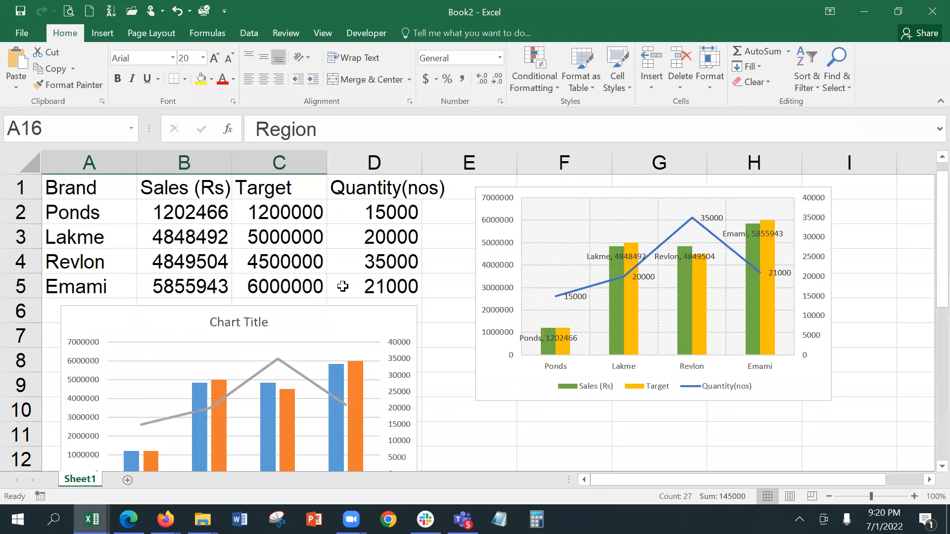
scroll(342, 287, down, 5)
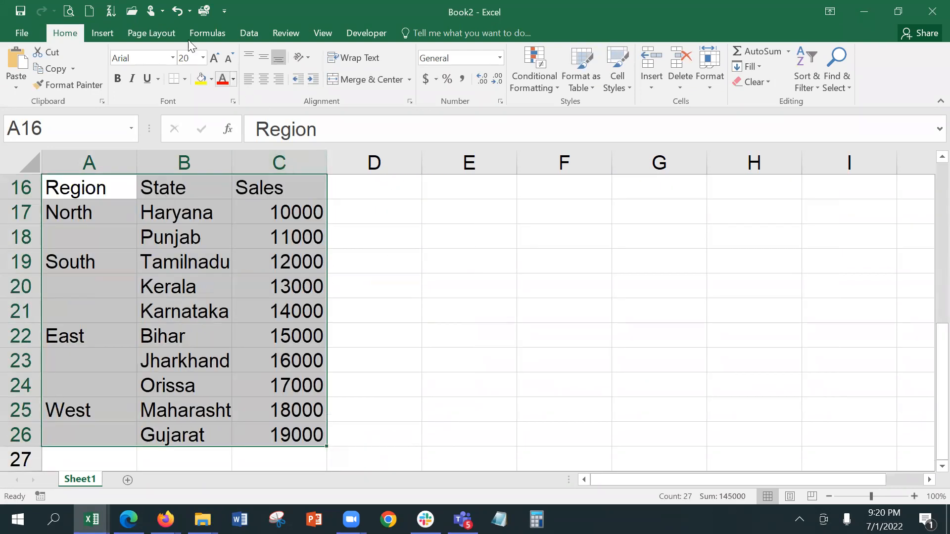
click(107, 33)
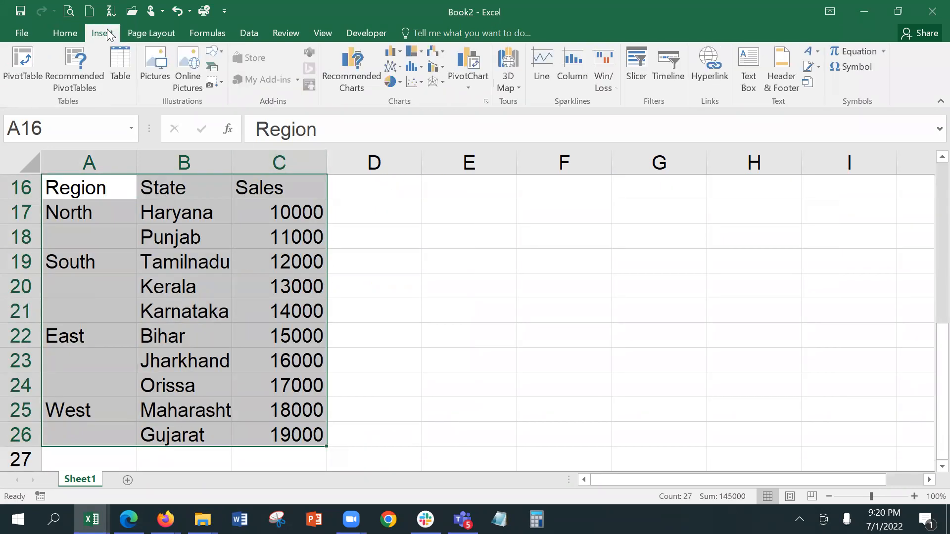
click(357, 78)
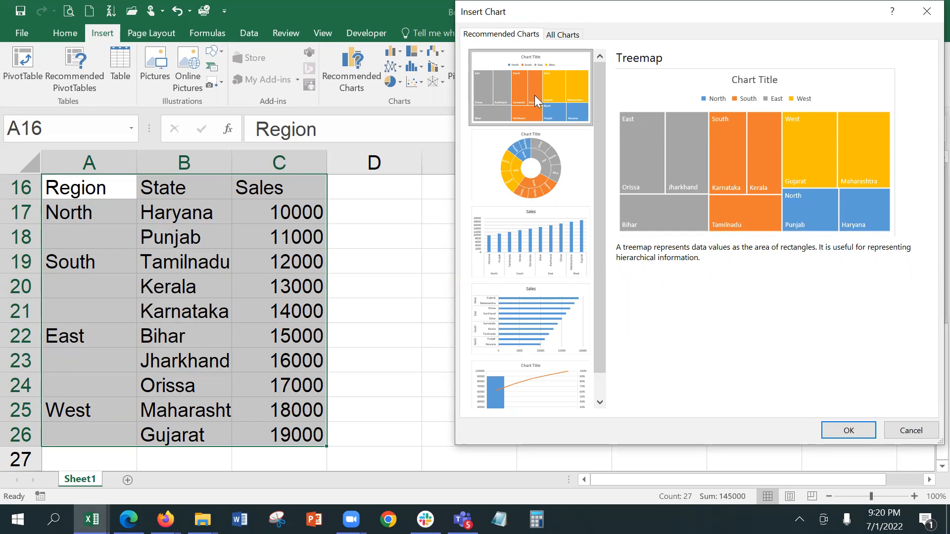
click(548, 166)
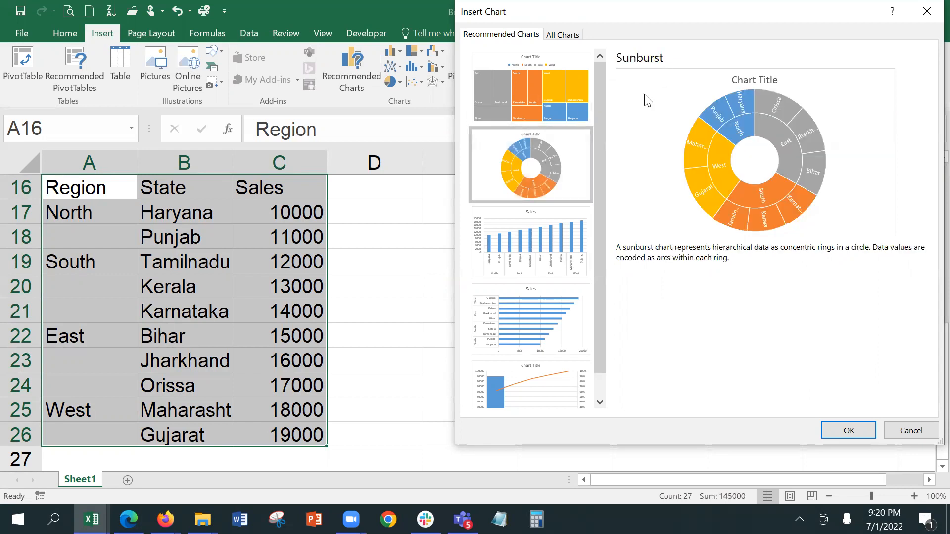
click(564, 93)
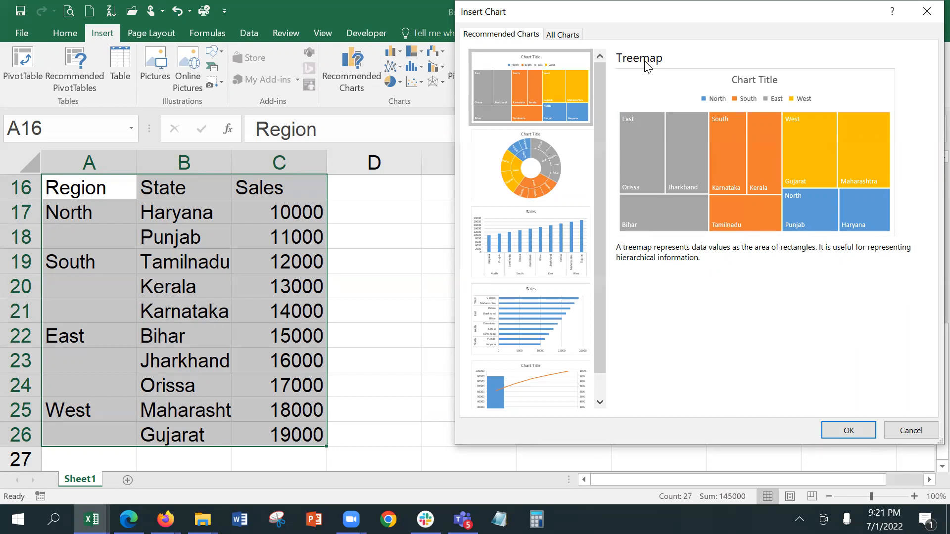
click(547, 155)
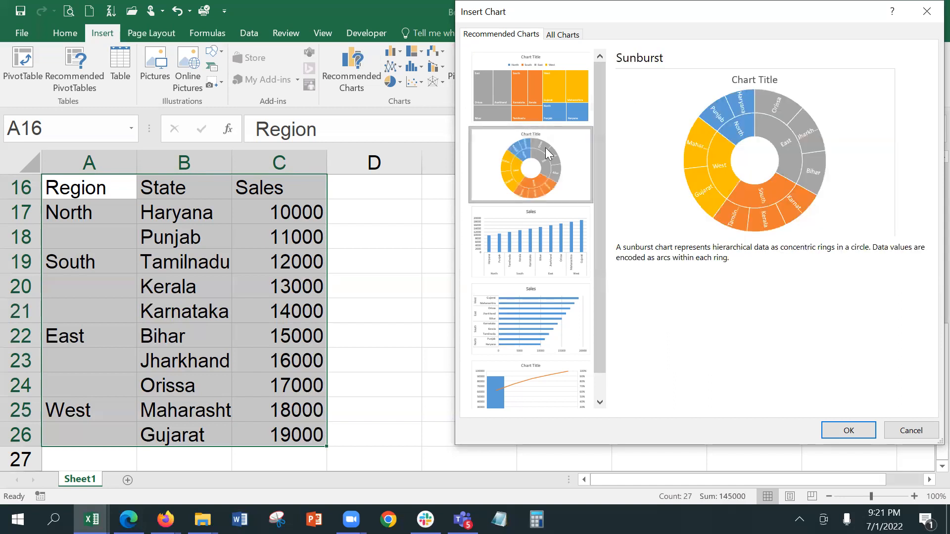
click(848, 431)
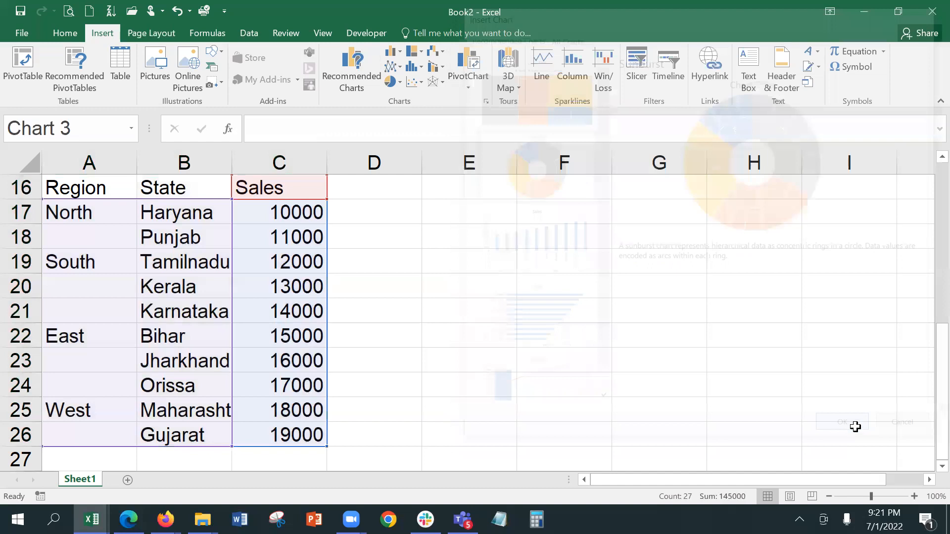
drag(615, 229, 621, 185)
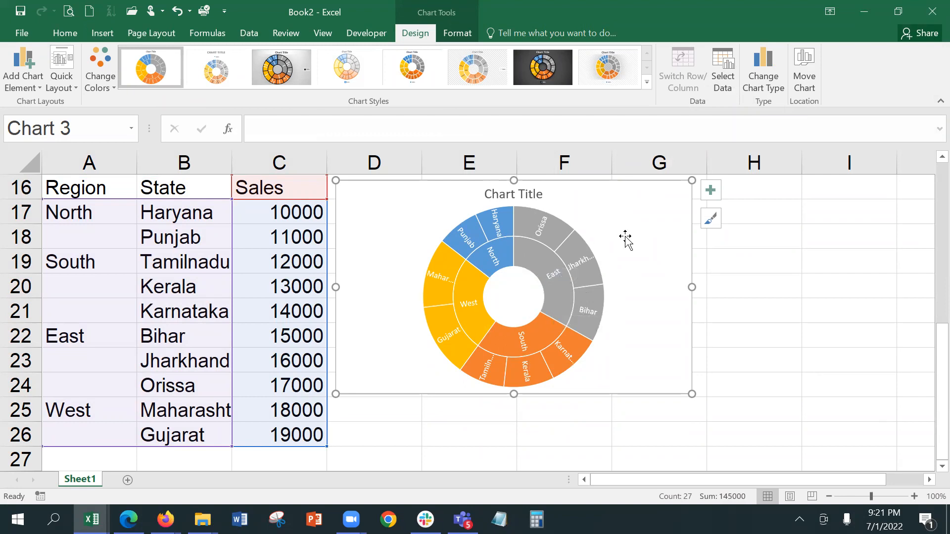
- Try several preset chart styles on the sunburst chart, including the dark and grey ones, and return to the first style
mouse_move(541, 233)
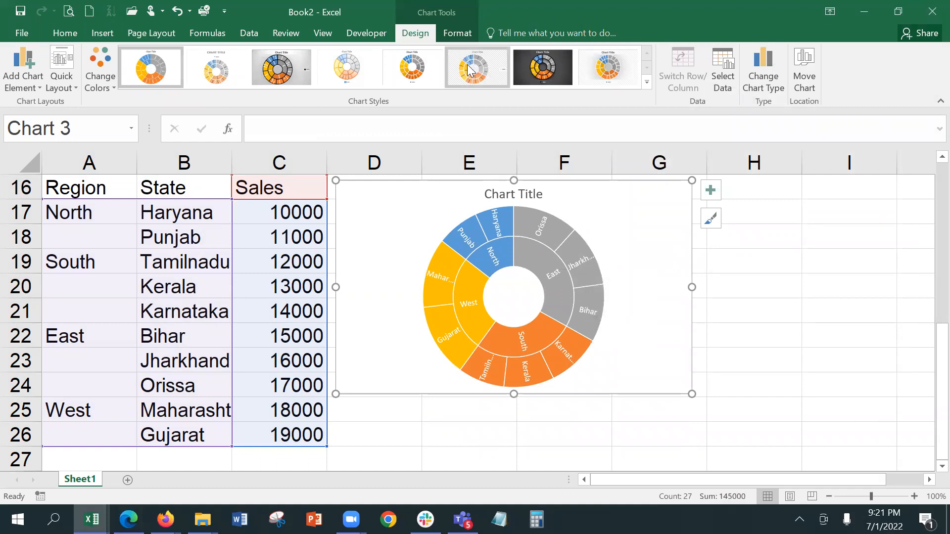
click(403, 66)
click(461, 62)
click(548, 77)
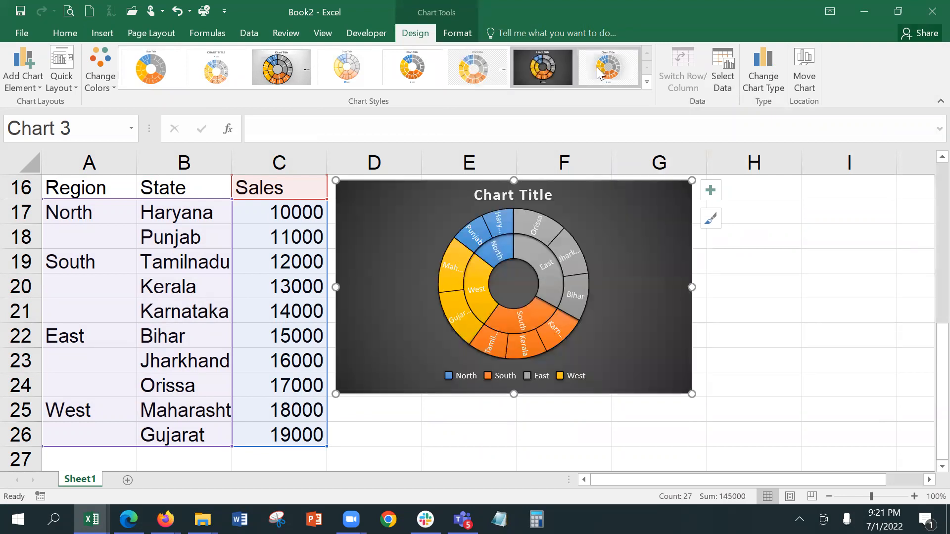
click(613, 78)
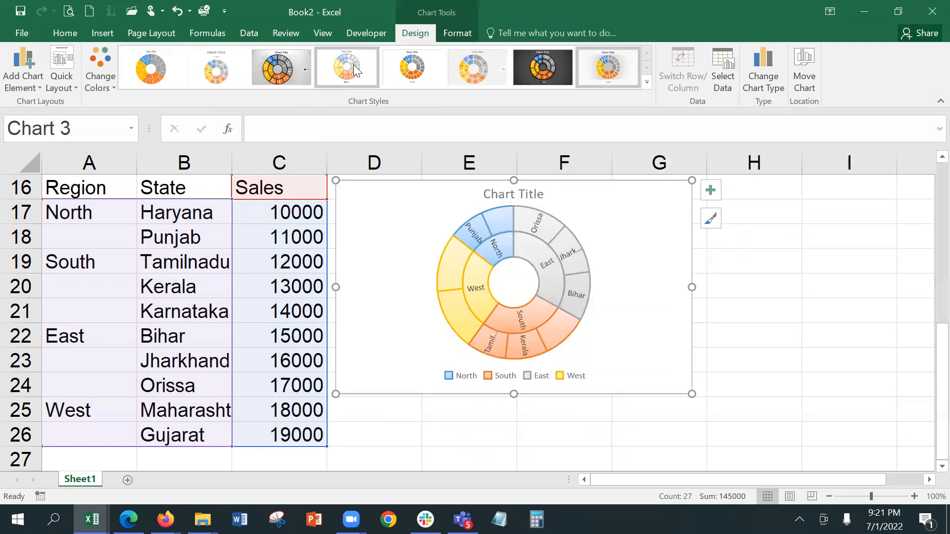
click(281, 68)
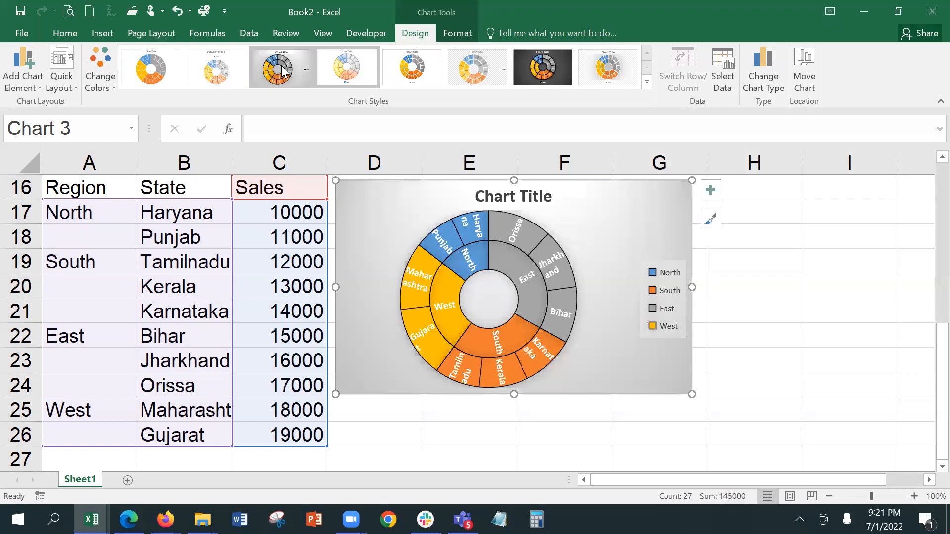
click(210, 75)
click(157, 65)
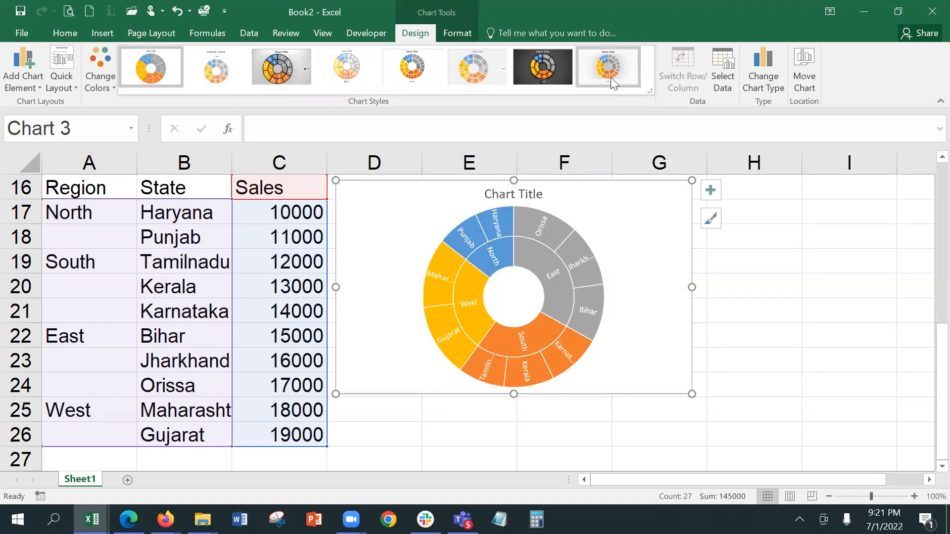
- Hide the sunburst chart's data labels and show them again
click(708, 188)
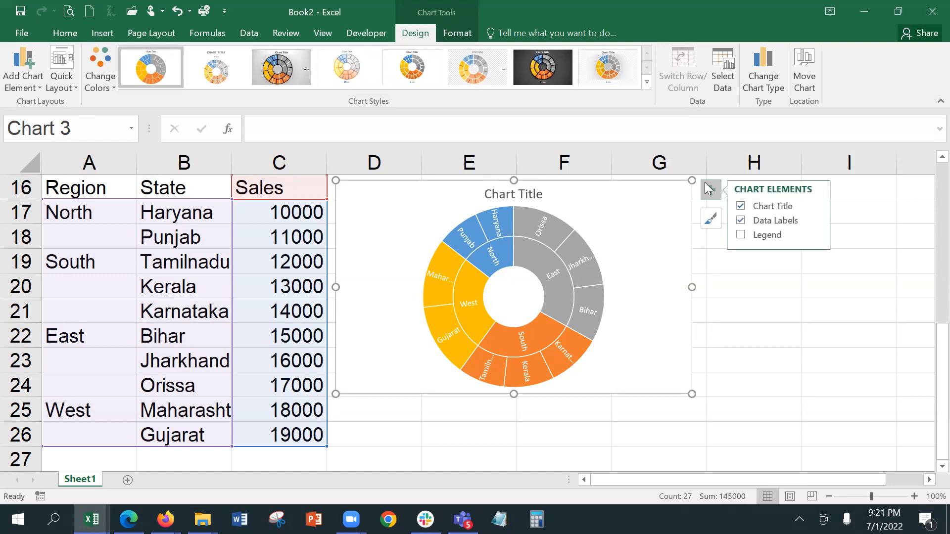
click(816, 220)
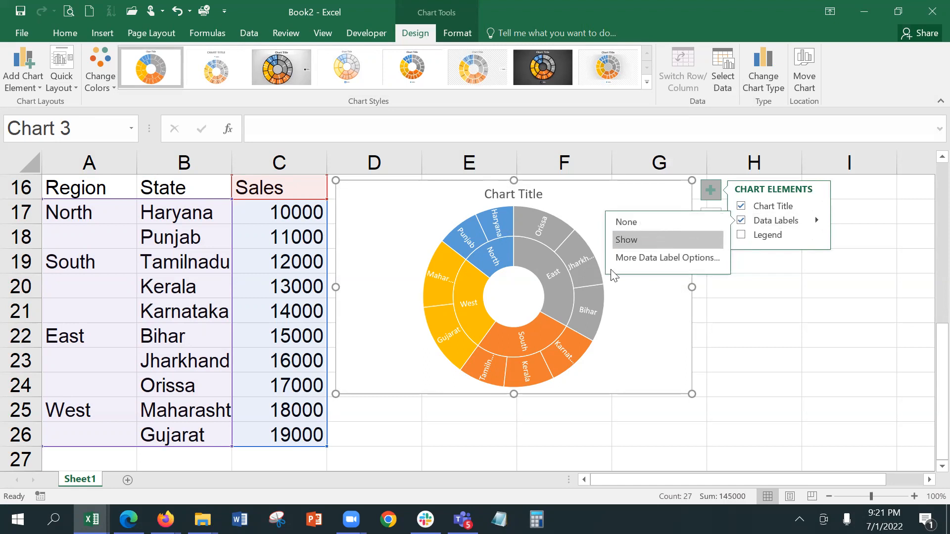
click(639, 223)
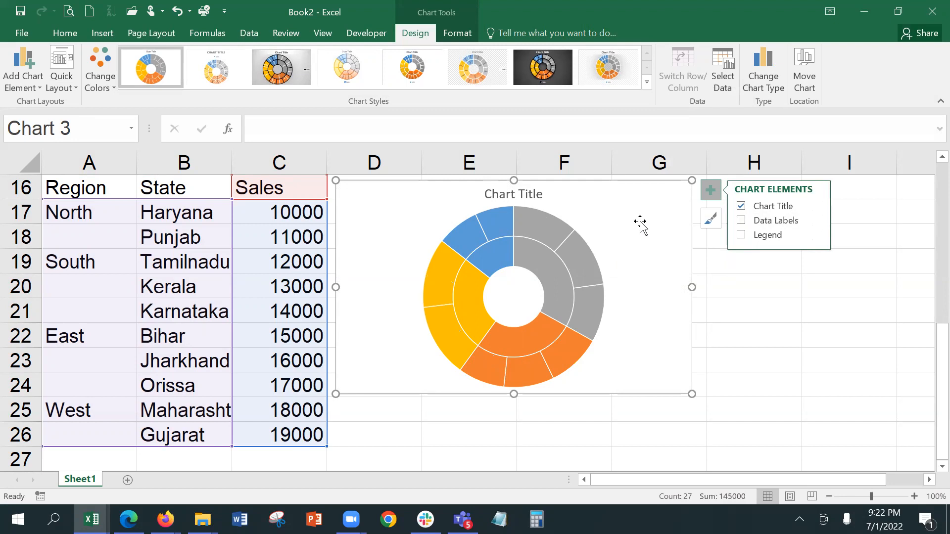
click(760, 222)
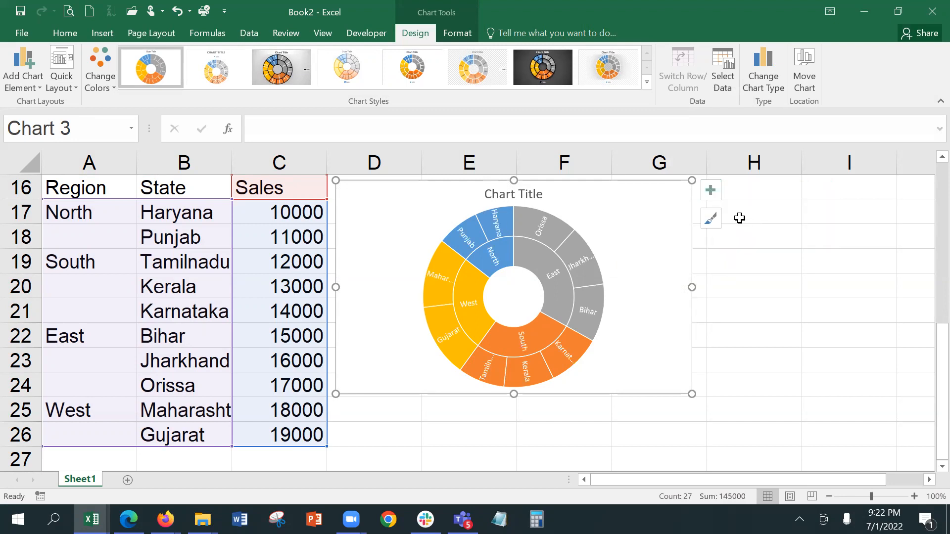
- Open the detailed data label options for the sunburst chart and add the Value to the labels
click(709, 195)
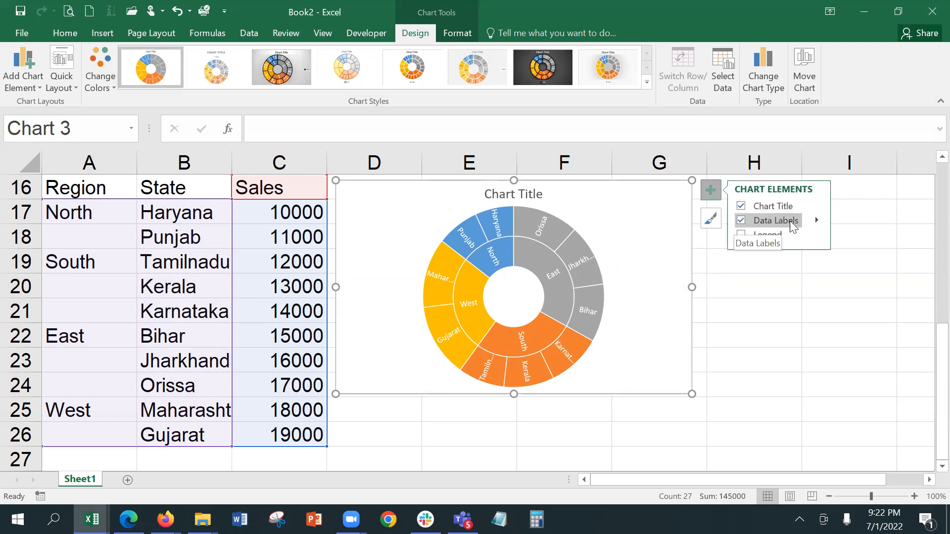
click(816, 220)
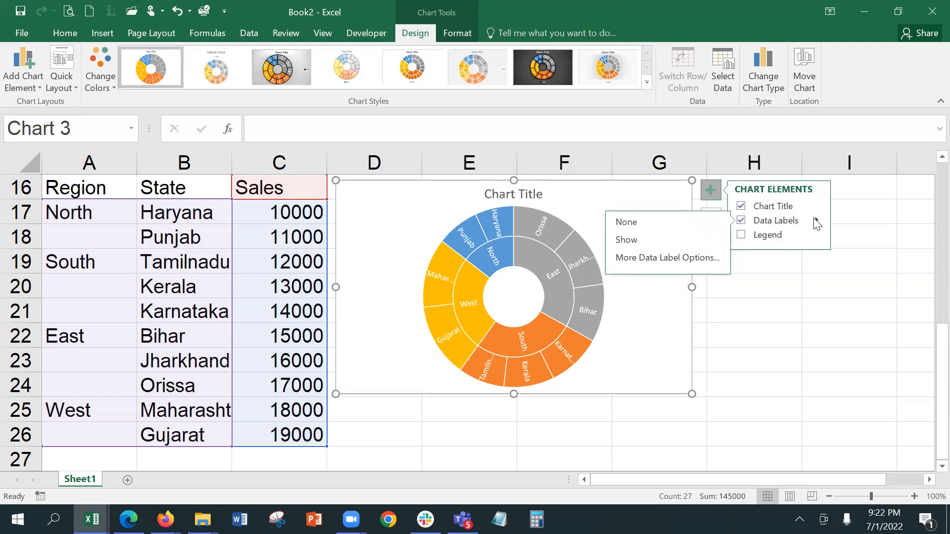
click(663, 258)
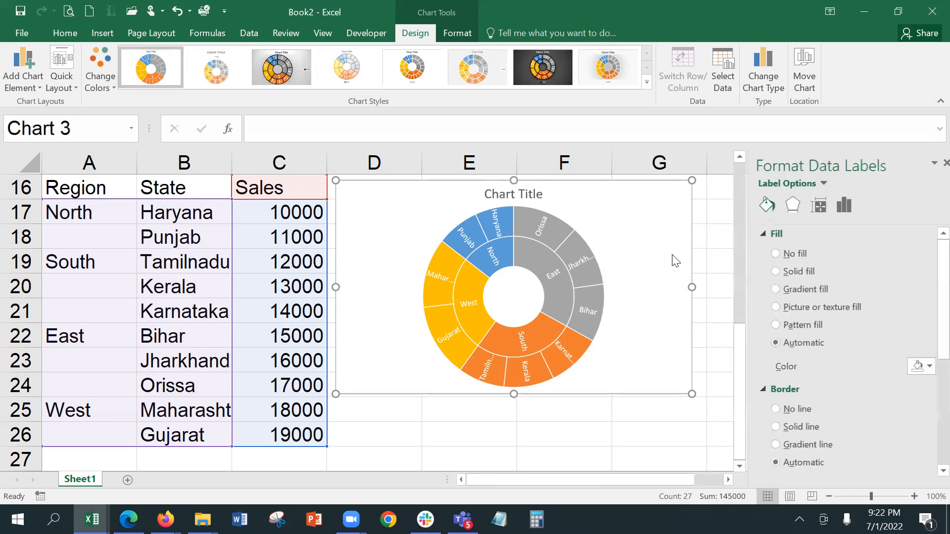
drag(930, 289, 930, 291)
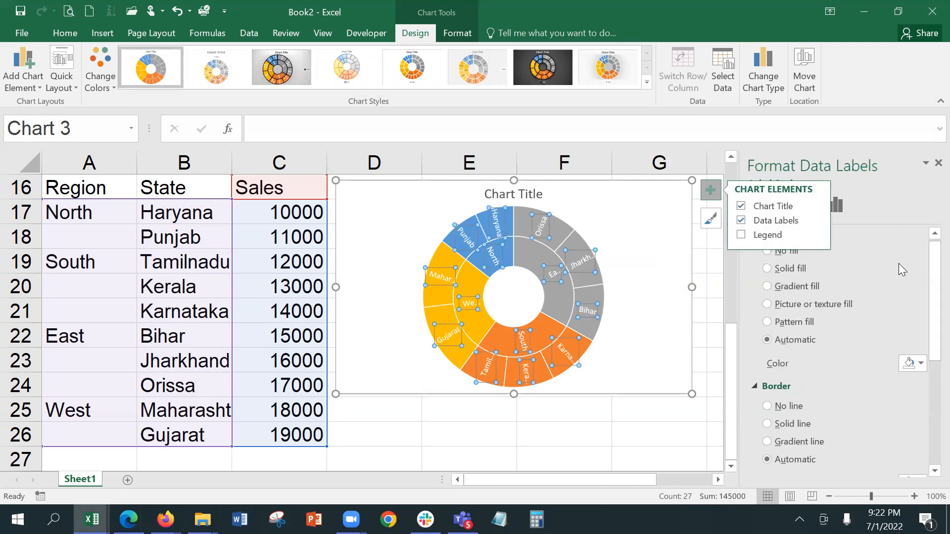
drag(930, 297, 926, 277)
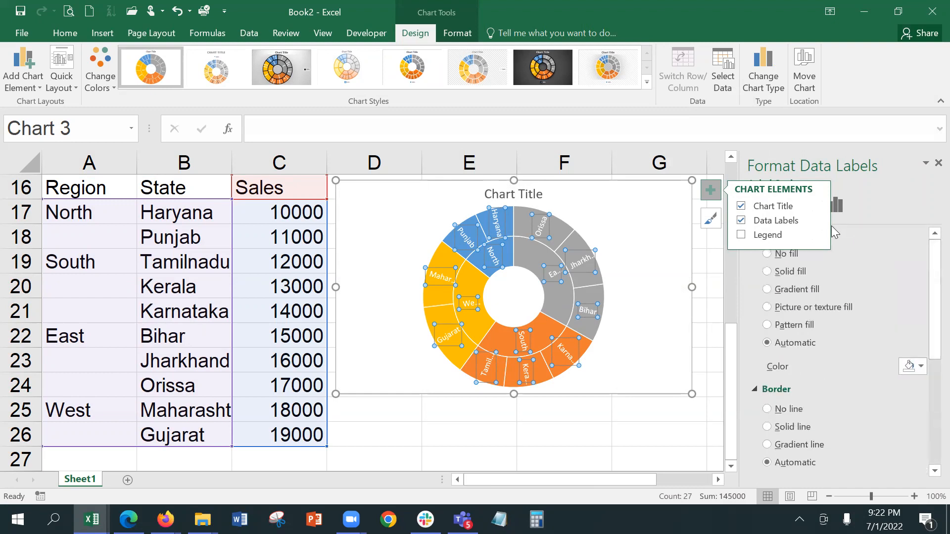
click(716, 190)
click(717, 189)
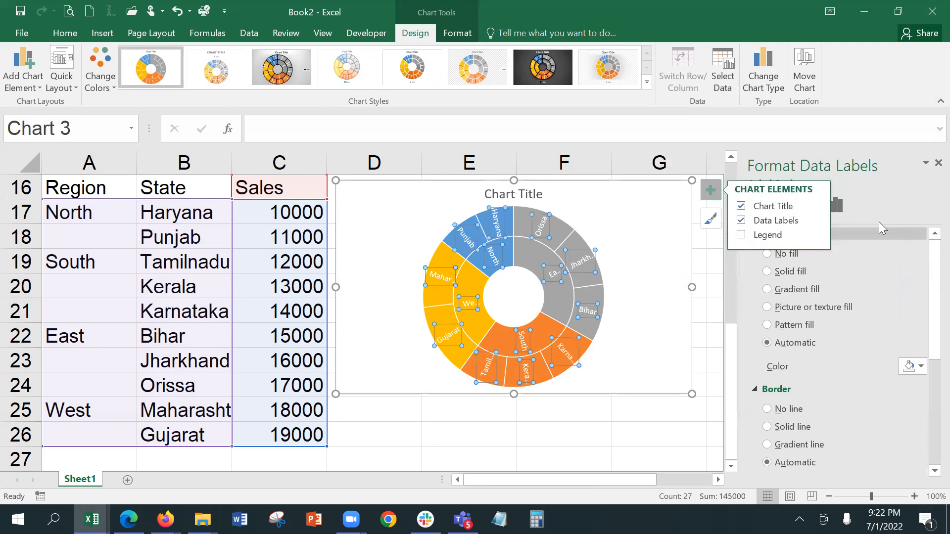
click(837, 200)
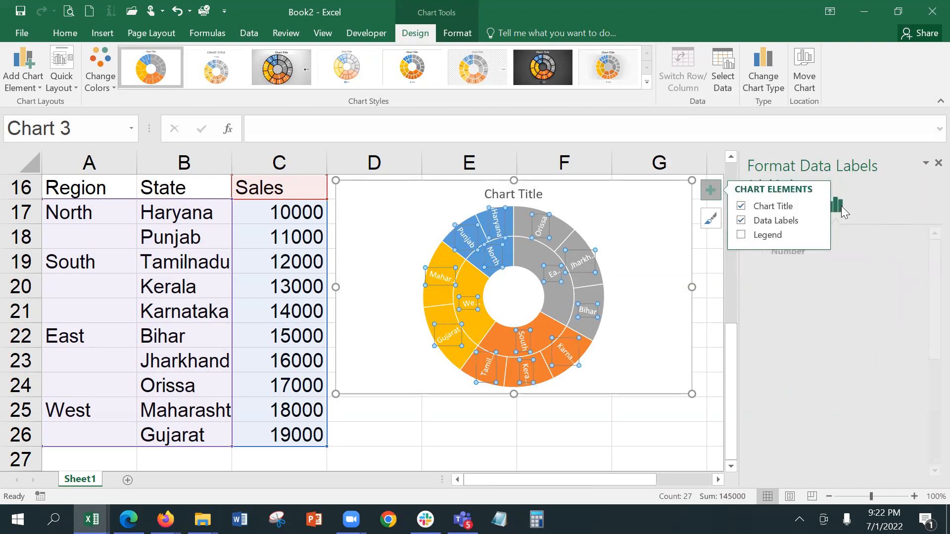
click(783, 252)
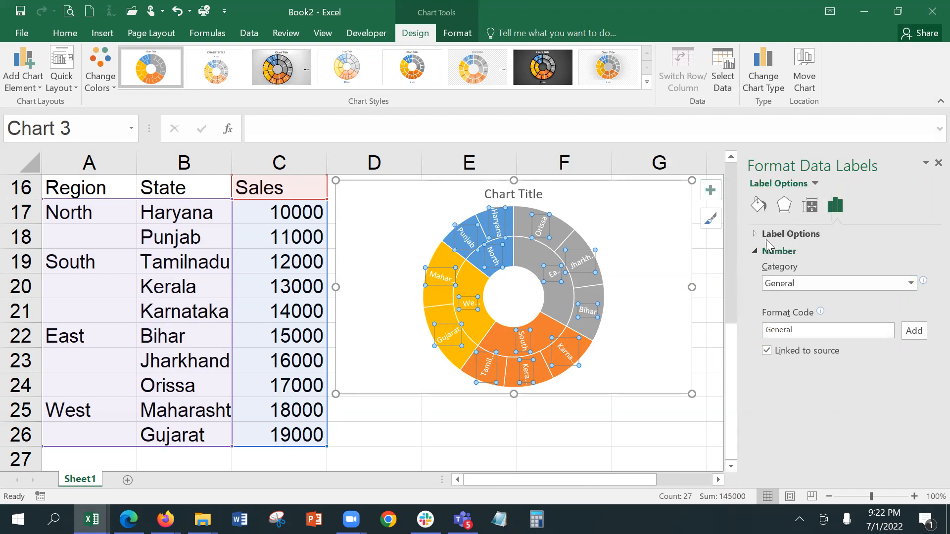
click(754, 233)
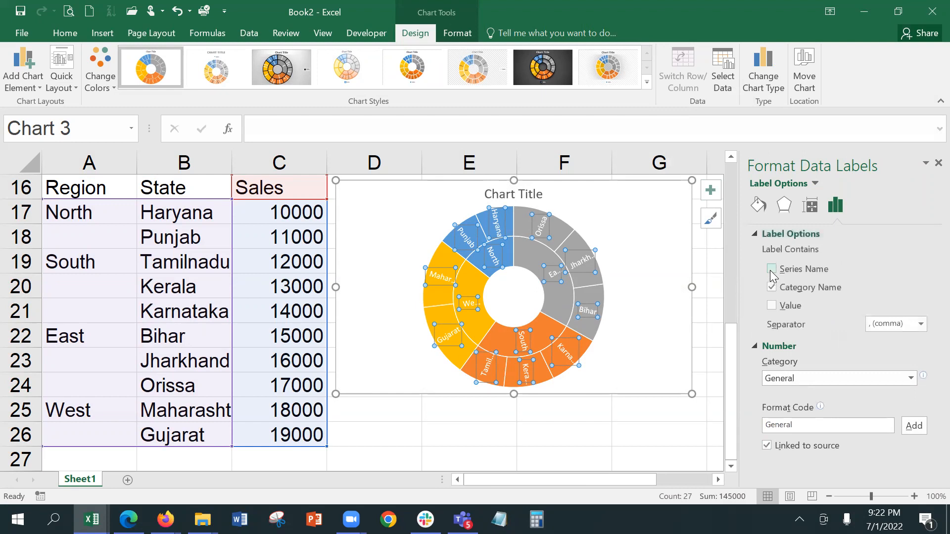
click(772, 306)
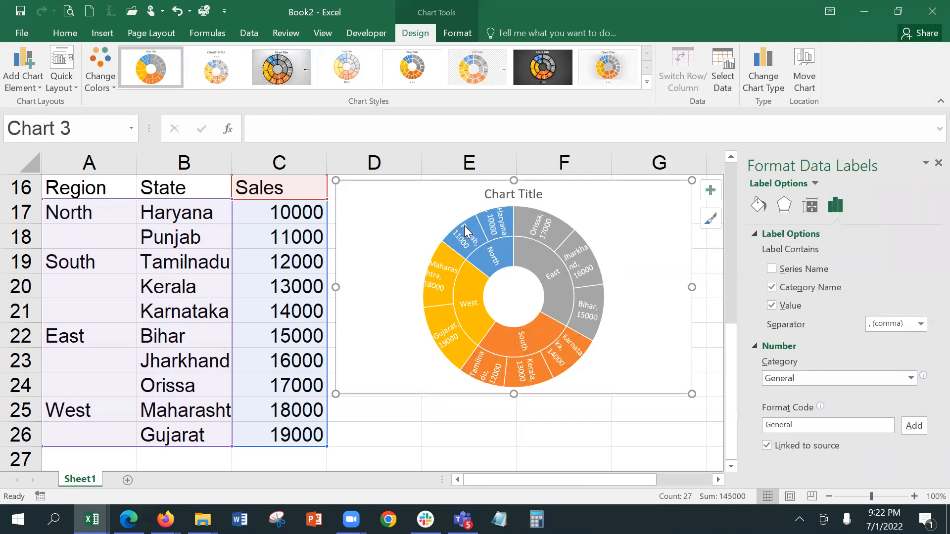
- Remove the Category Name from the sunburst chart's data labels, leaving Series Name off
mouse_move(583, 322)
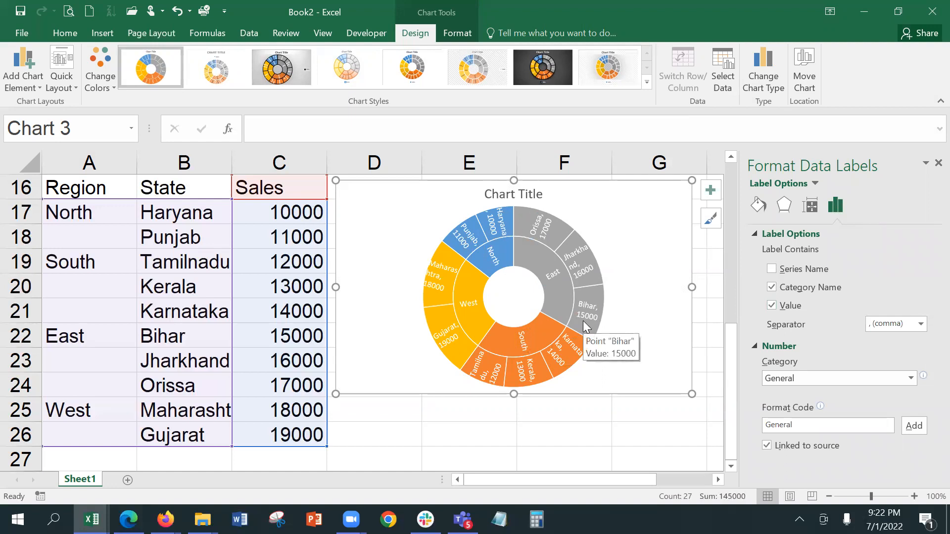
click(771, 288)
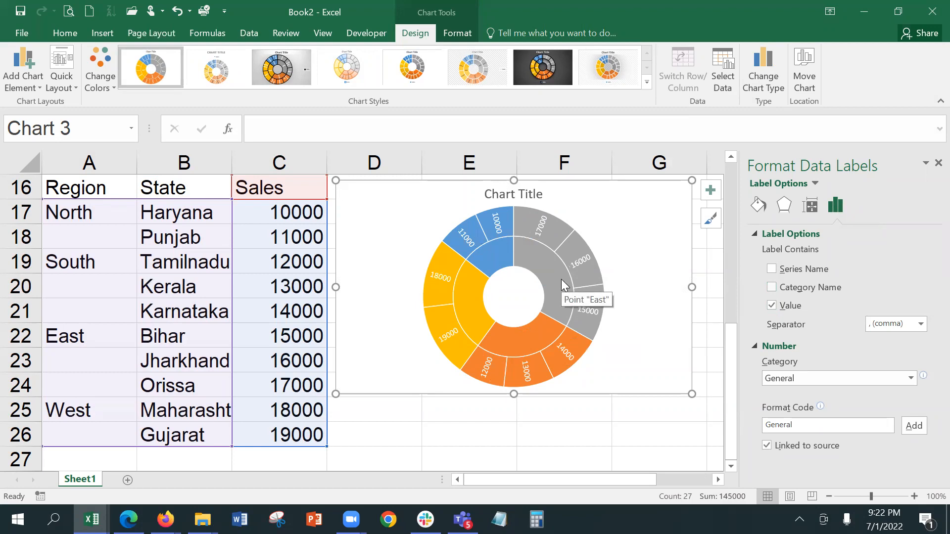
click(772, 269)
click(771, 269)
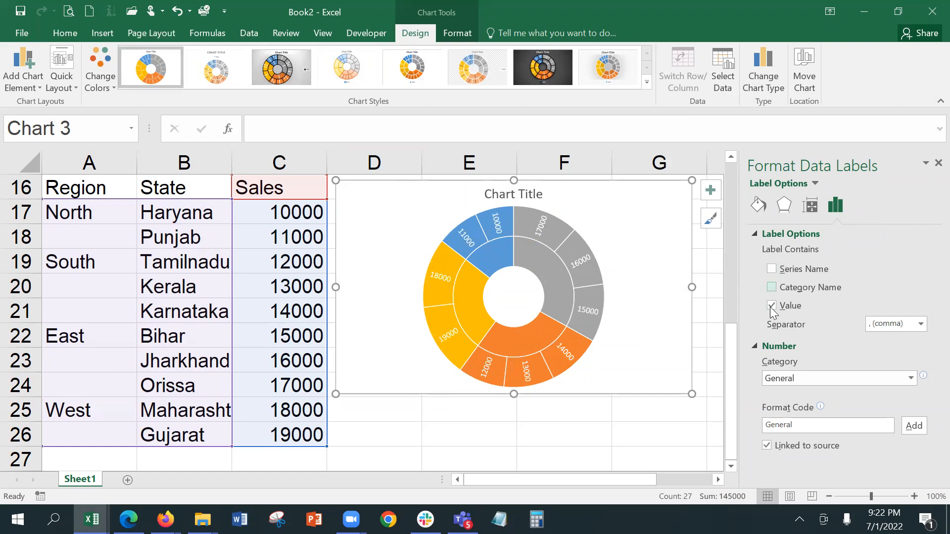
- Add a legend on the right side of the sunburst chart
click(10, 79)
mouse_move(39, 136)
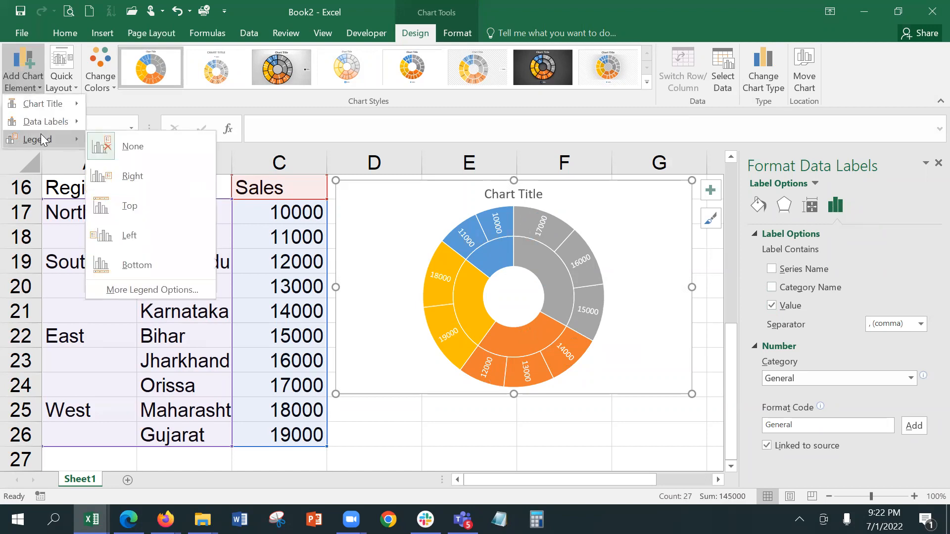
click(134, 176)
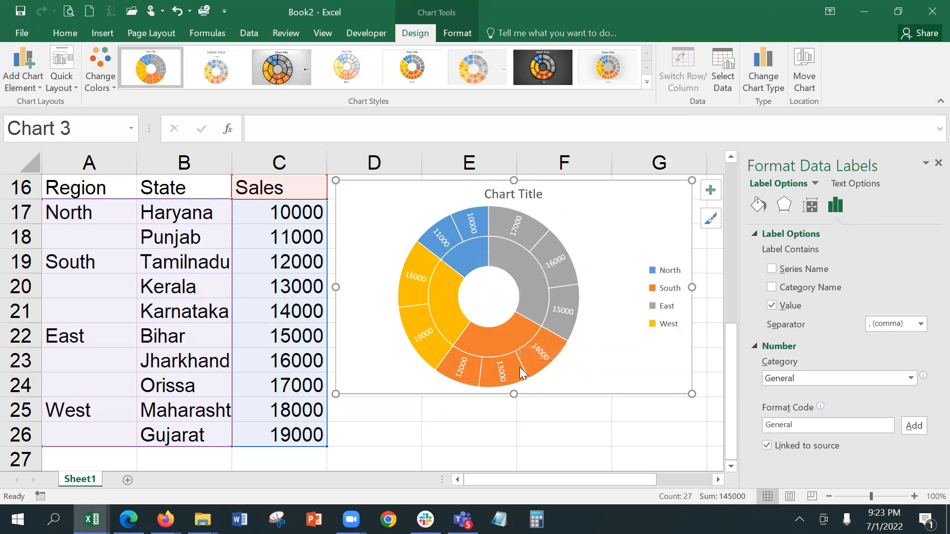
mouse_move(425, 333)
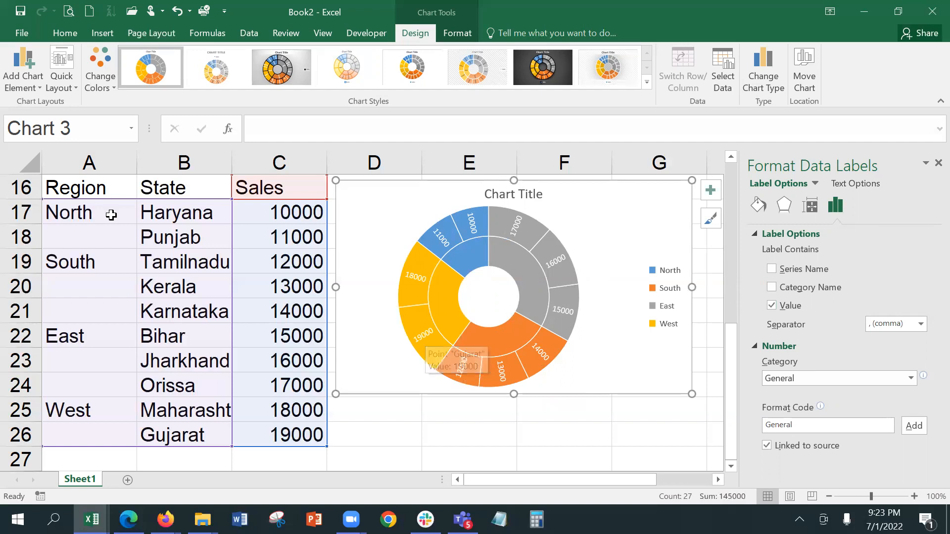
- Preview colour palettes and quick layouts on the sunburst chart, and apply the second chart style with hatched segments and a legend above
click(110, 87)
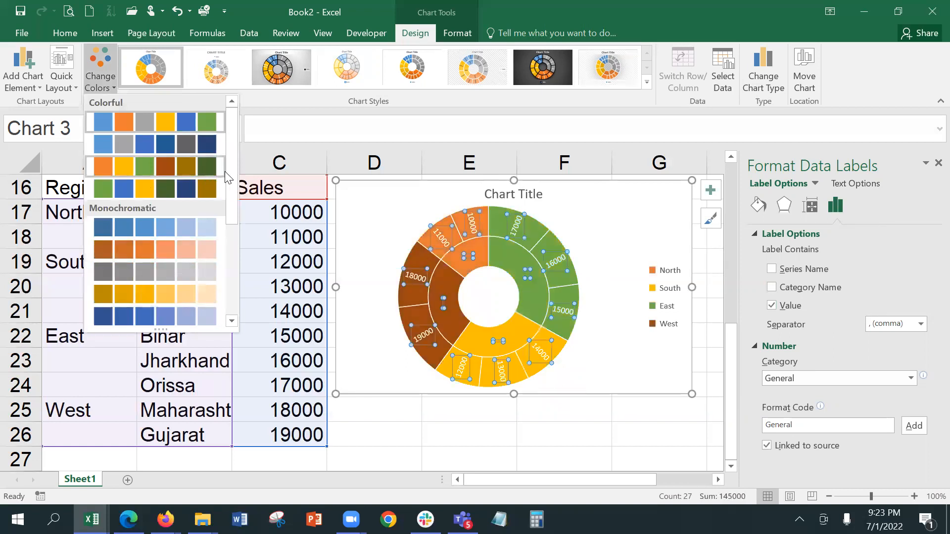
drag(230, 218, 230, 314)
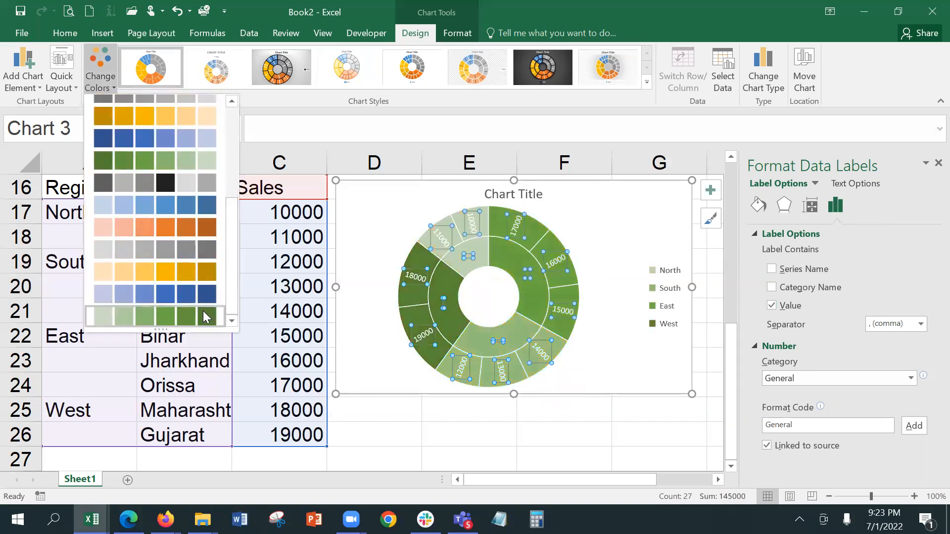
click(66, 74)
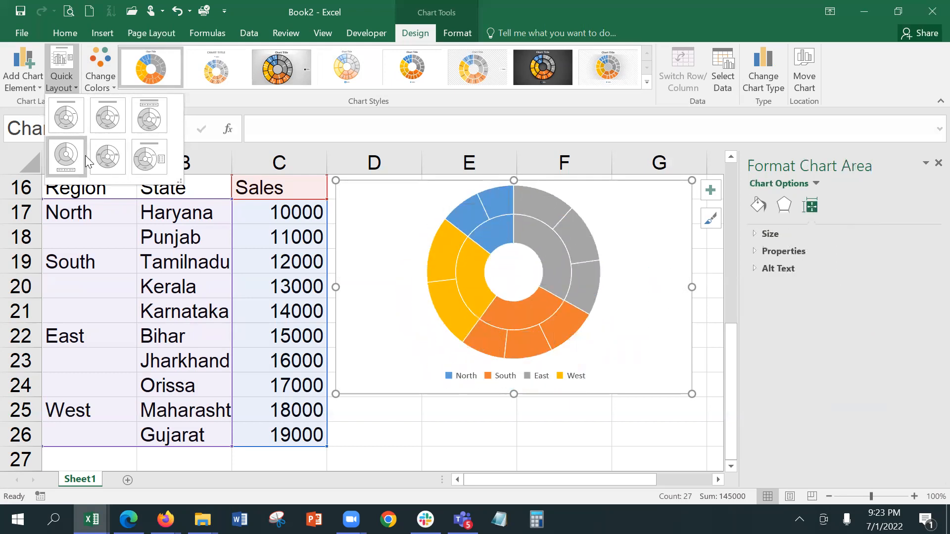
click(232, 80)
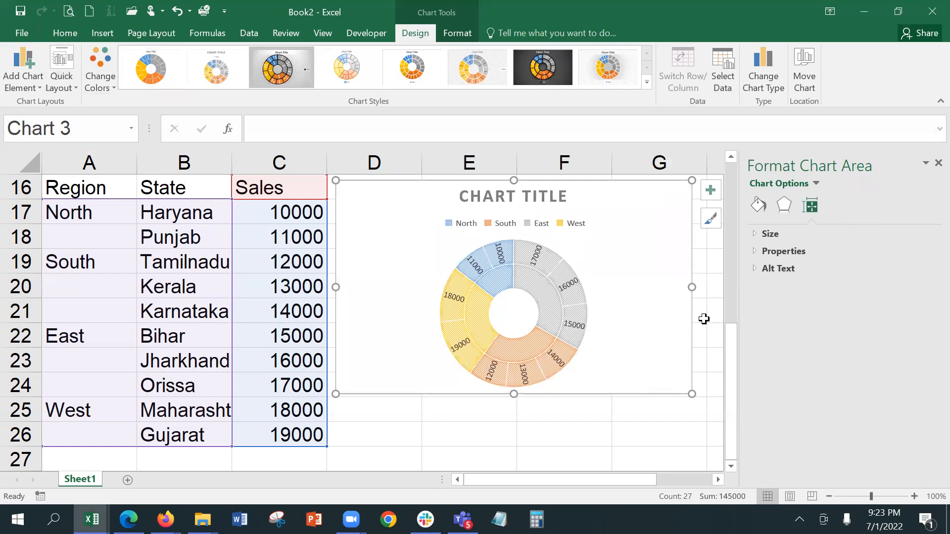
- Close the chart formatting pane and move the sunburst chart slightly down and to the right on the sheet
click(704, 318)
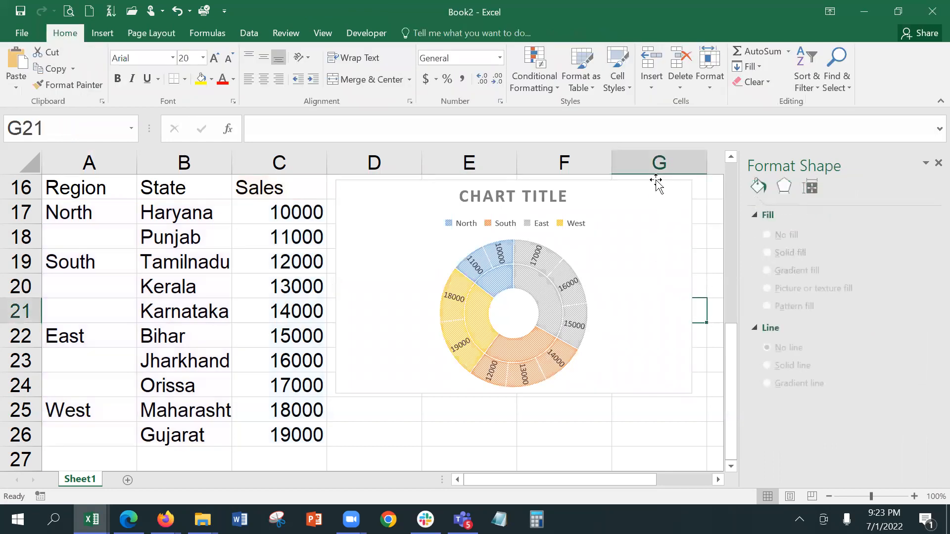
click(654, 192)
click(714, 268)
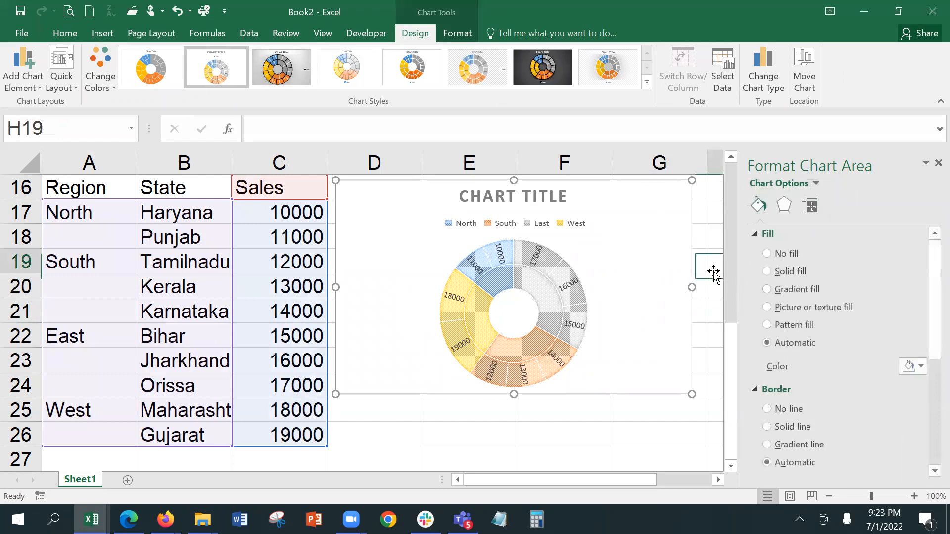
click(937, 163)
click(613, 187)
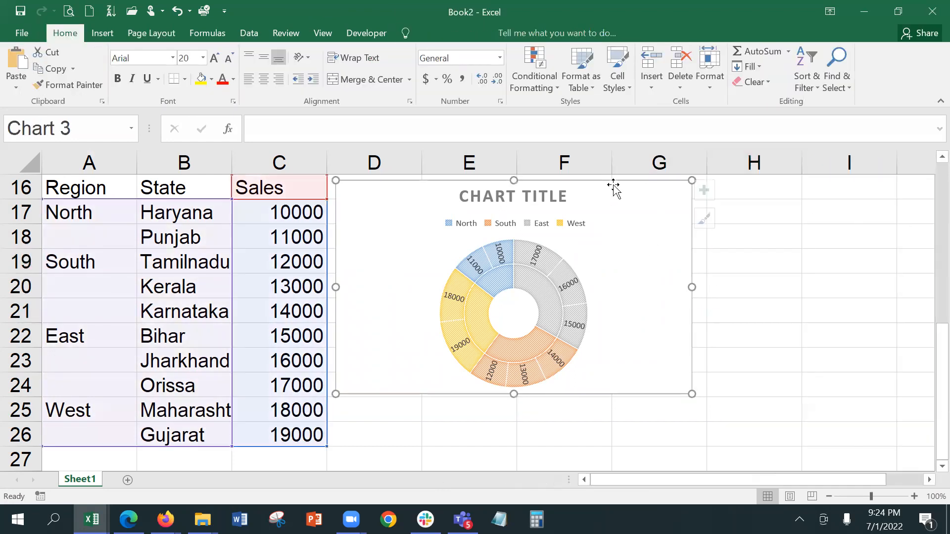
drag(614, 185, 628, 207)
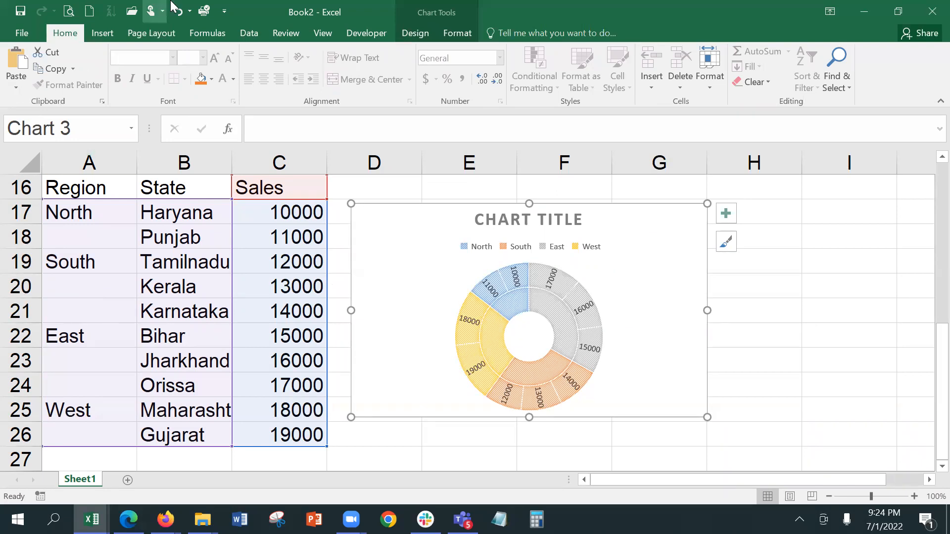
- Convert the sunburst chart to the recommended Clustered Column type and place it beside the sales table
click(107, 32)
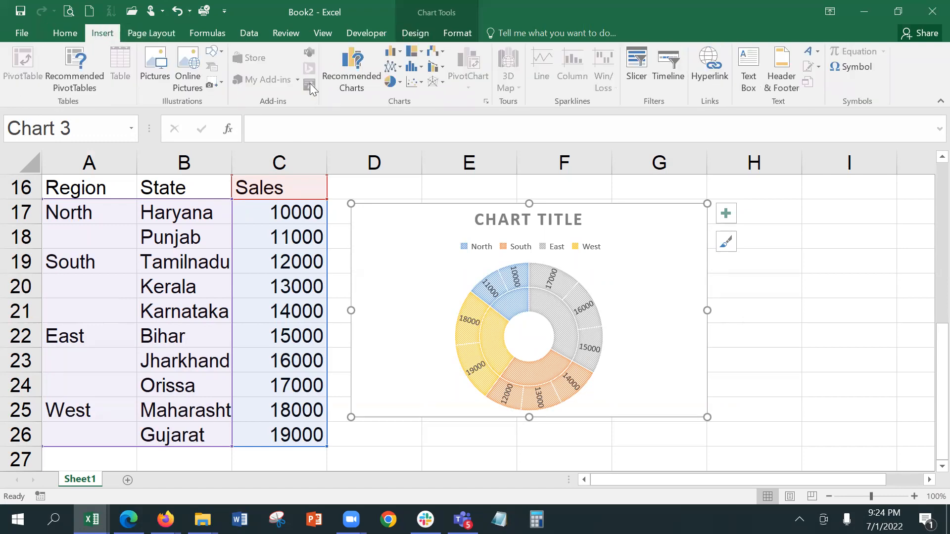
click(339, 67)
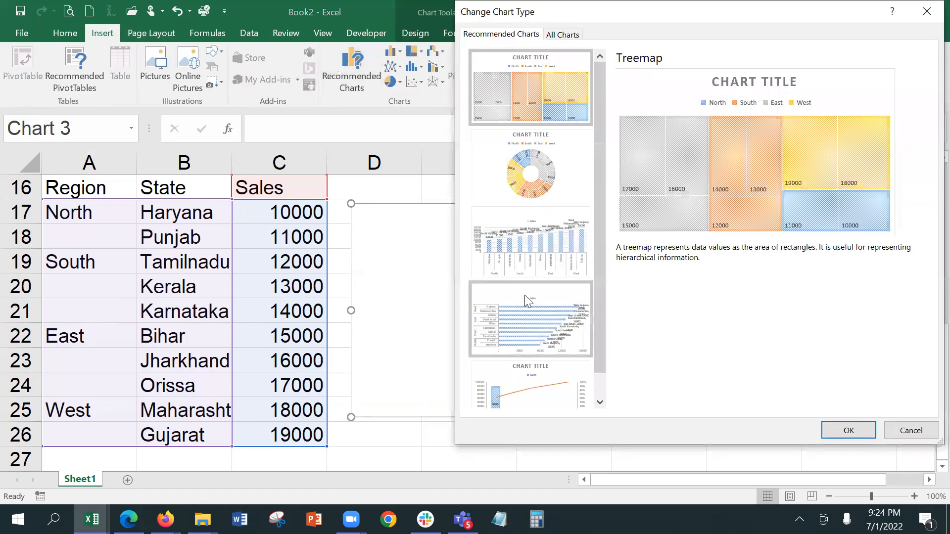
click(532, 253)
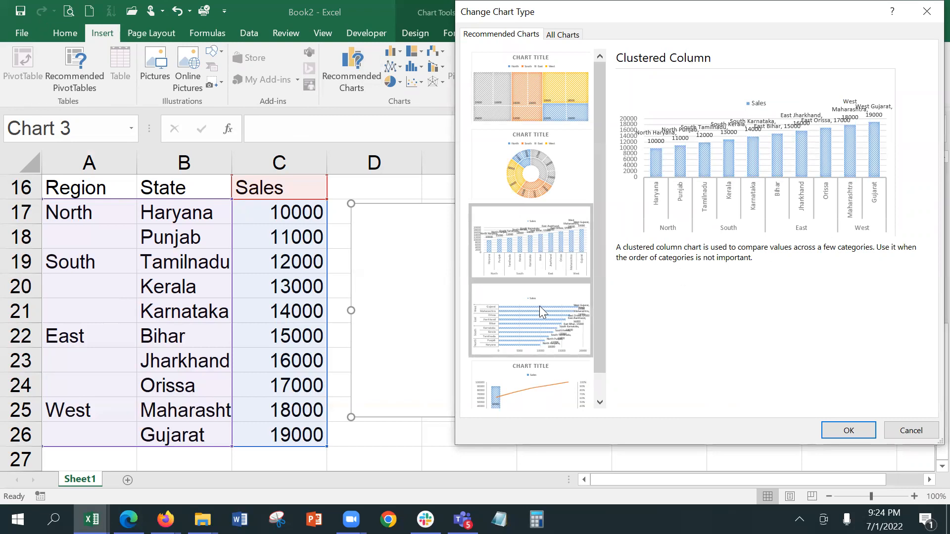
scroll(546, 345, down, 1)
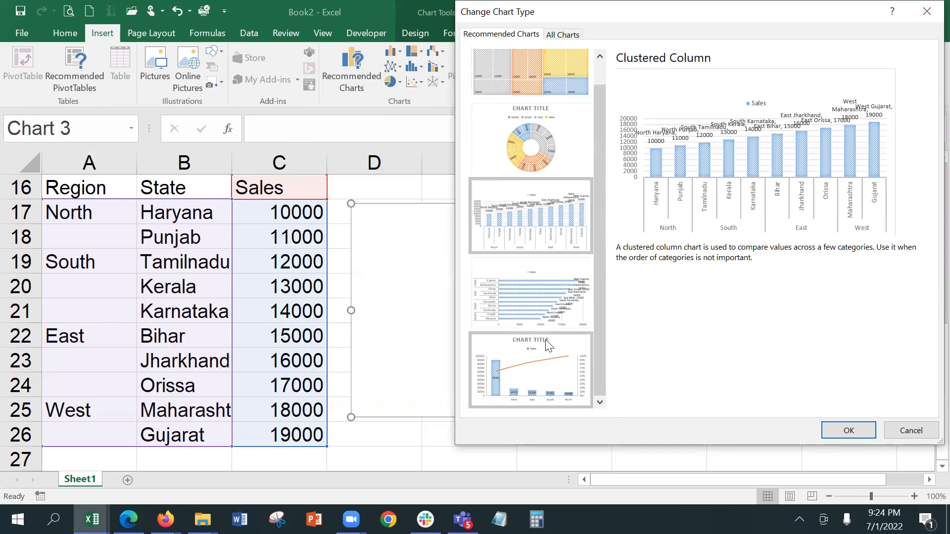
click(546, 400)
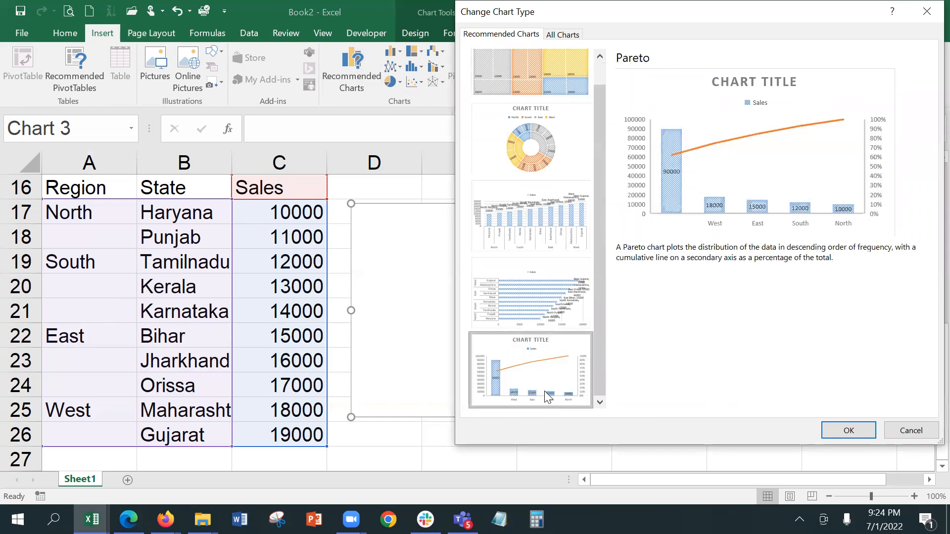
click(554, 213)
click(847, 431)
drag(598, 218, 855, 217)
drag(761, 211, 490, 191)
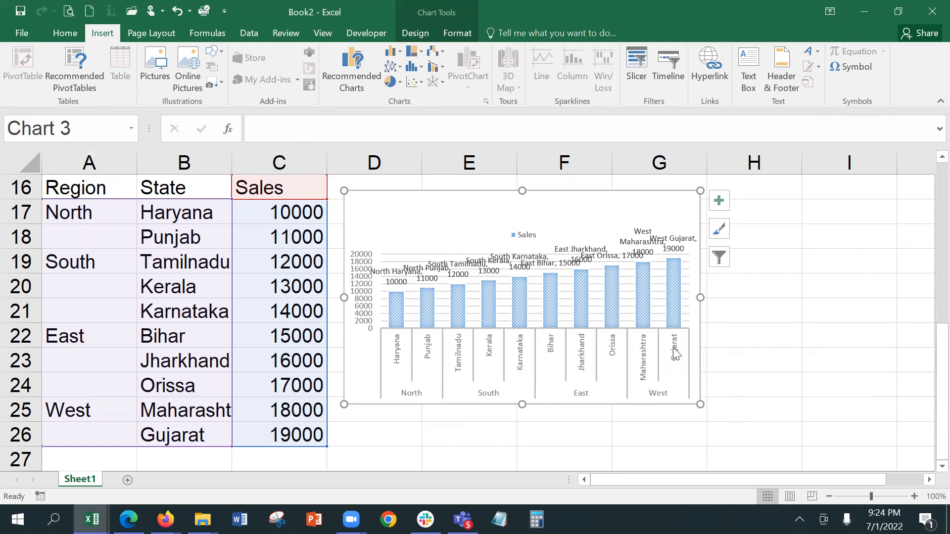
- Apply the first quick layout, with the legend beside the plot area, to the column chart
click(869, 329)
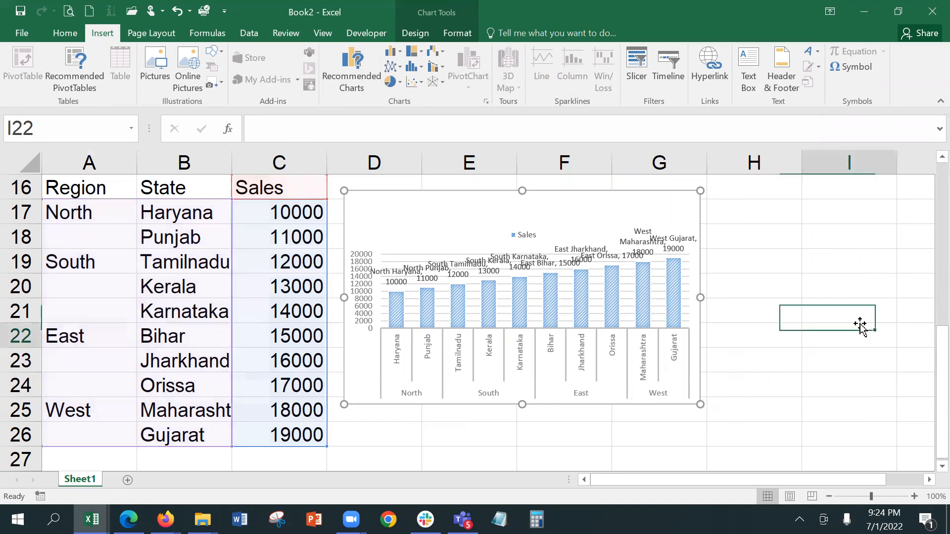
click(480, 200)
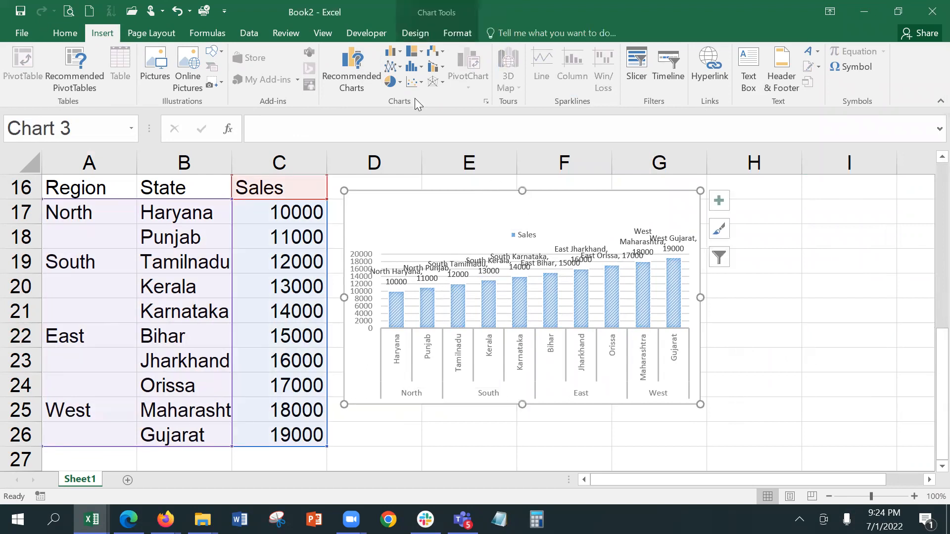
click(427, 34)
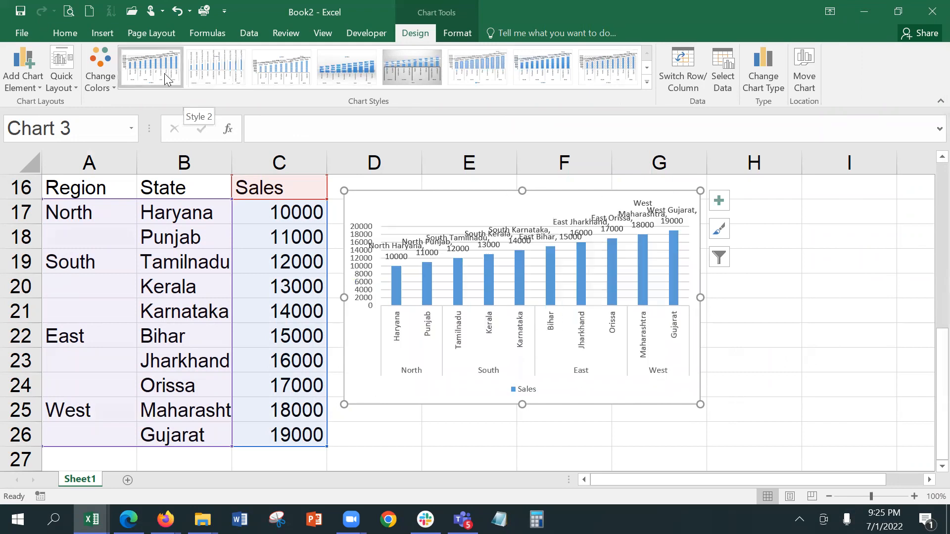
click(50, 86)
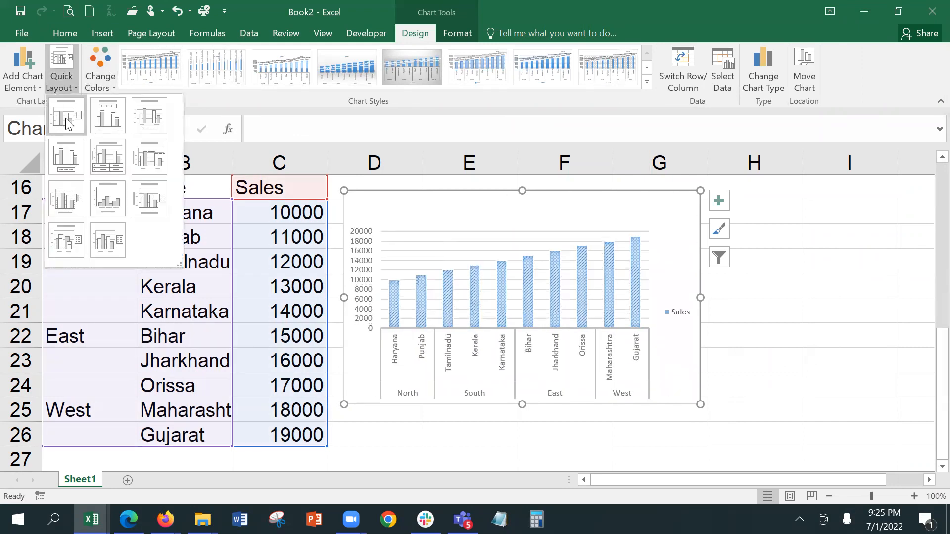
click(66, 121)
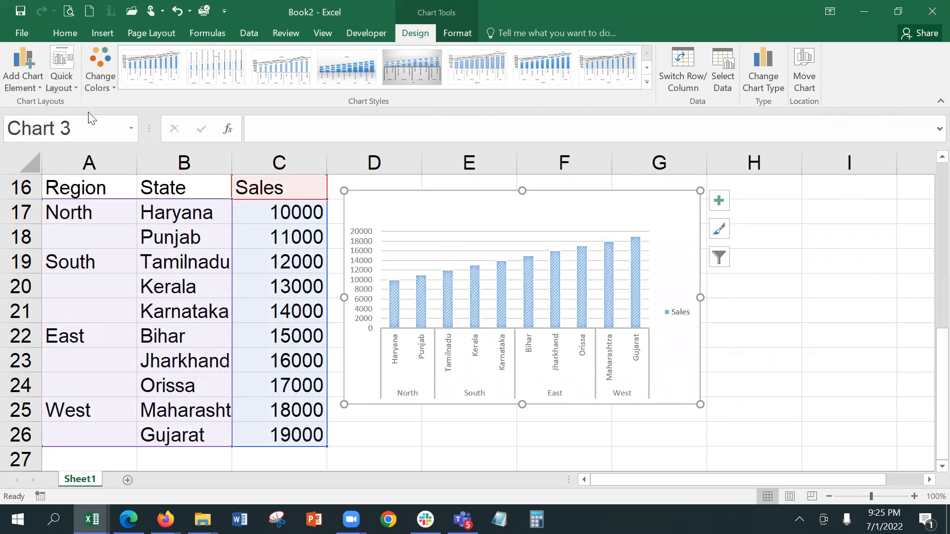
- Turn on data labels for the columns of the clustered column chart
click(784, 238)
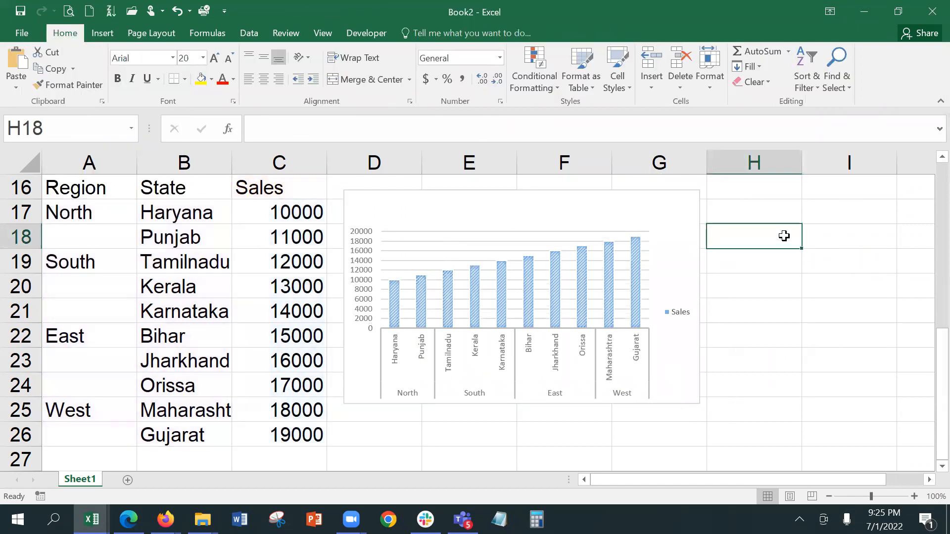
click(654, 200)
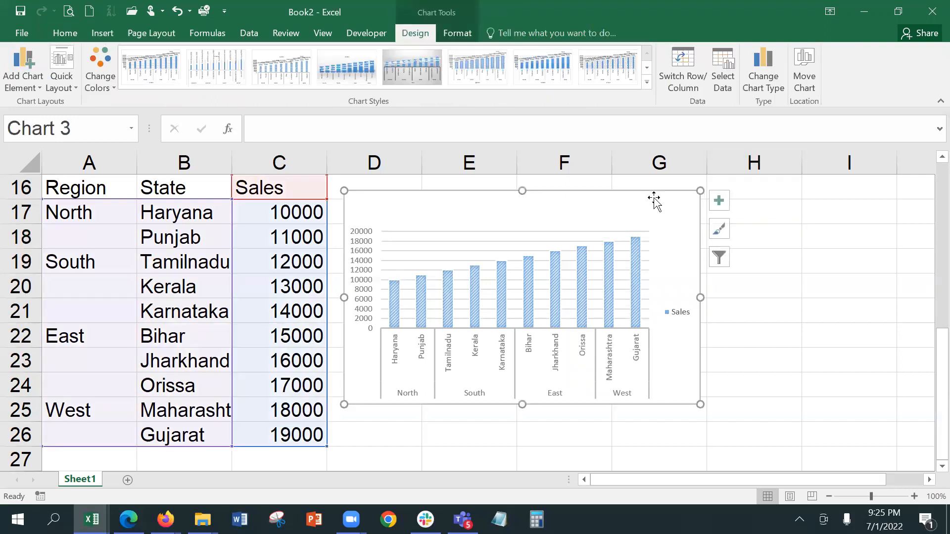
click(722, 199)
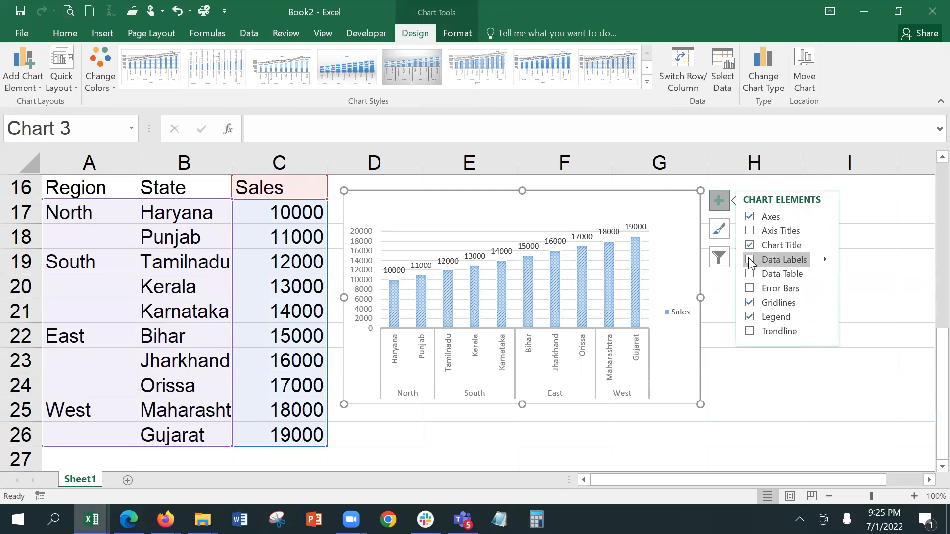
click(719, 201)
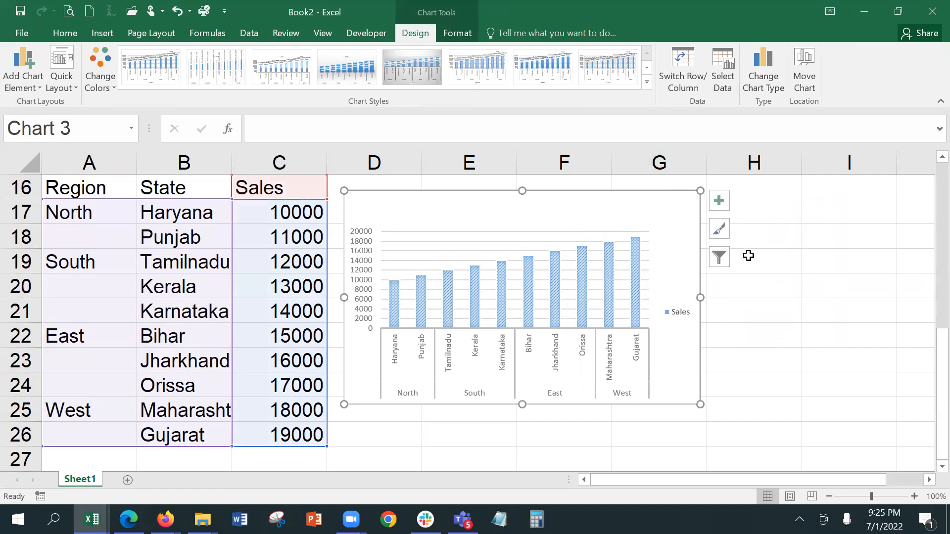
click(721, 200)
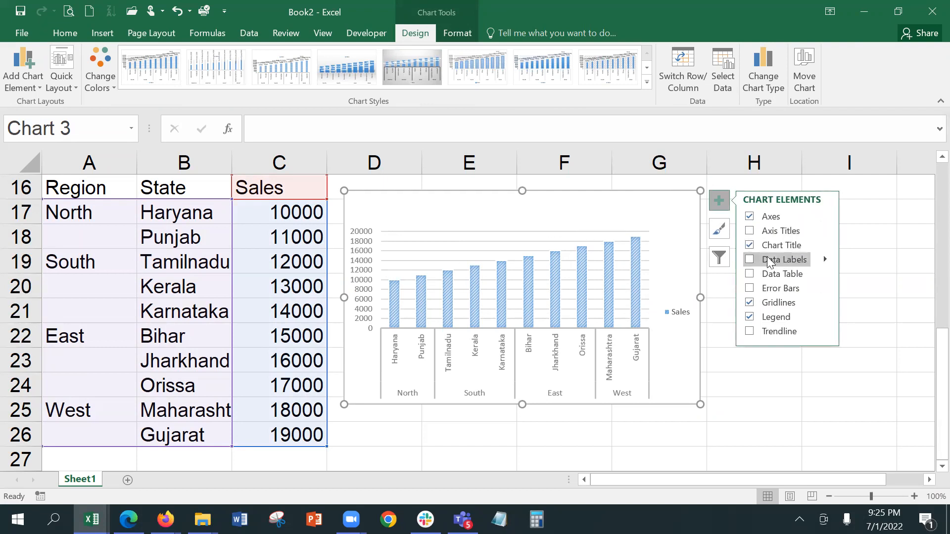
click(751, 258)
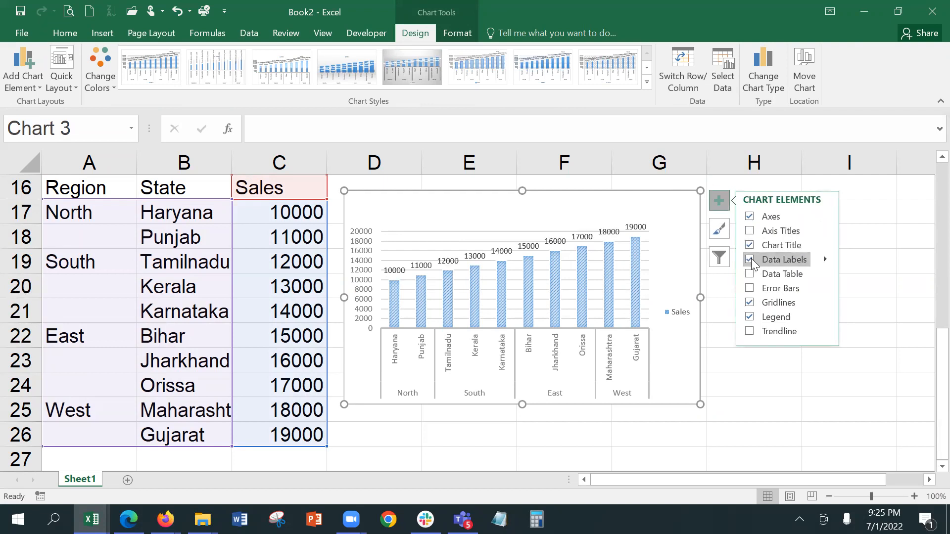
click(856, 403)
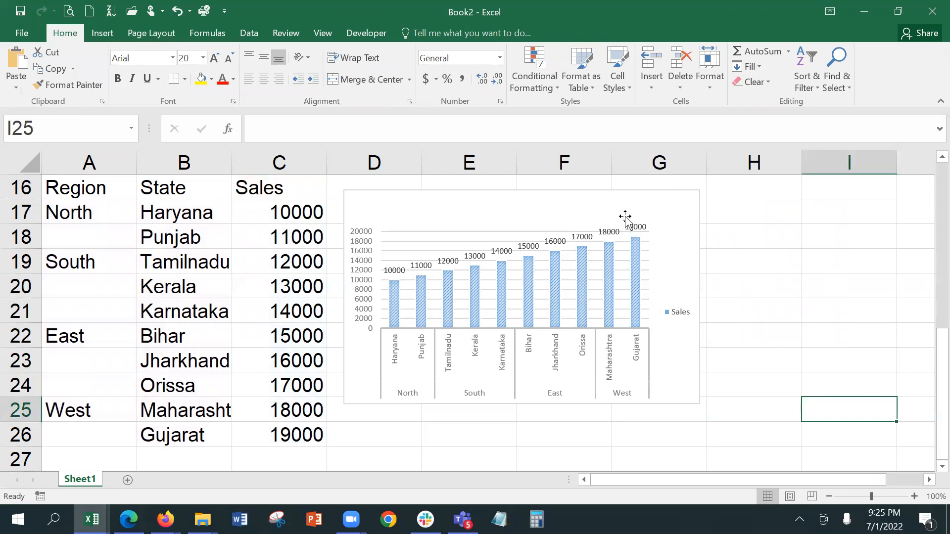
click(626, 197)
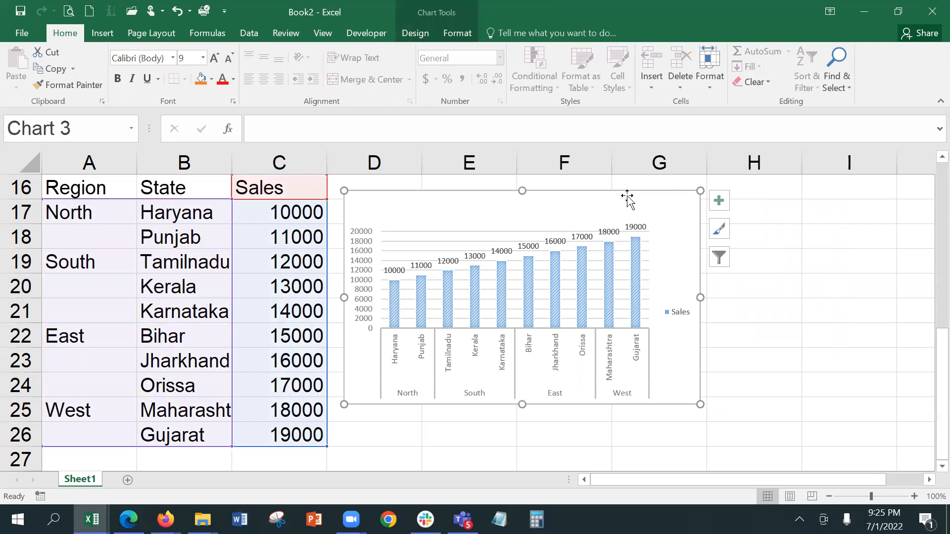
- Change the Tamilnadu sales figure in C19 to 22000
click(300, 262)
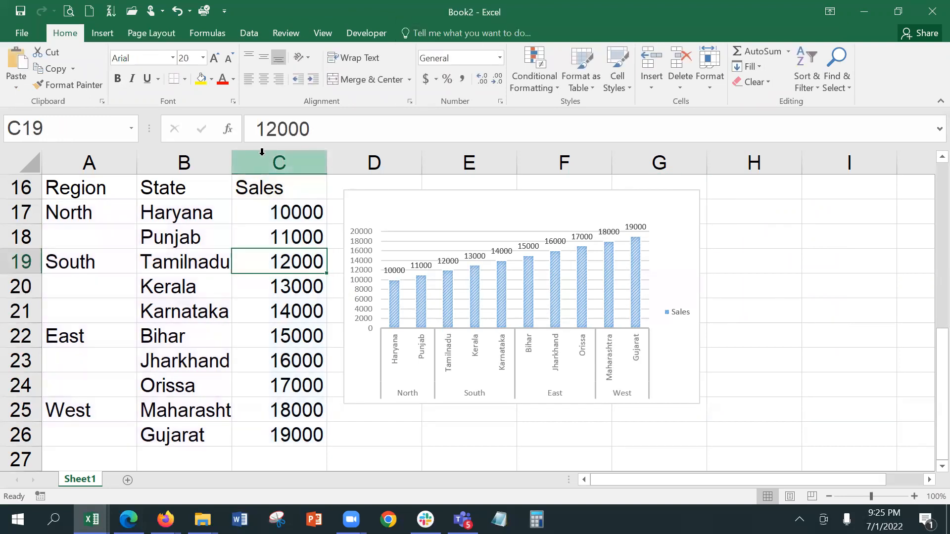
click(257, 129)
key(Delete)
text(2)
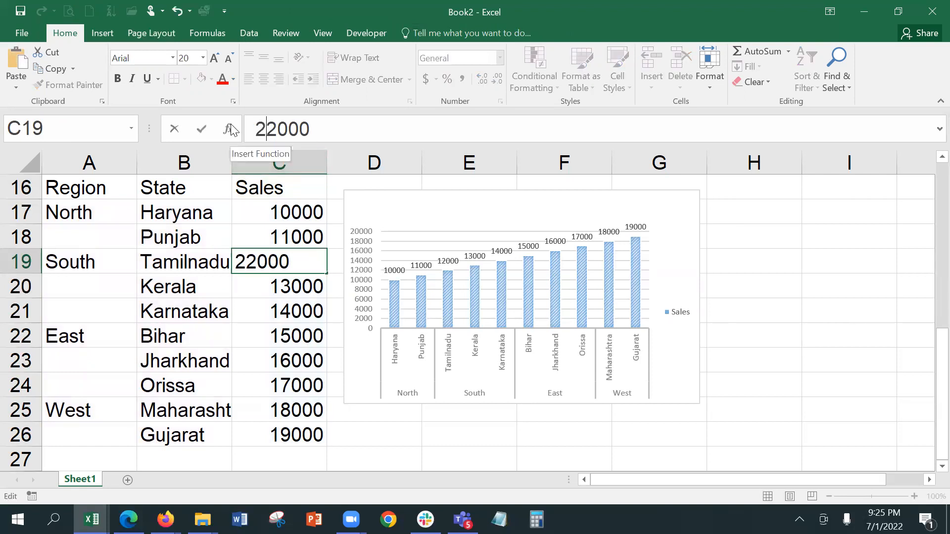
key(Return)
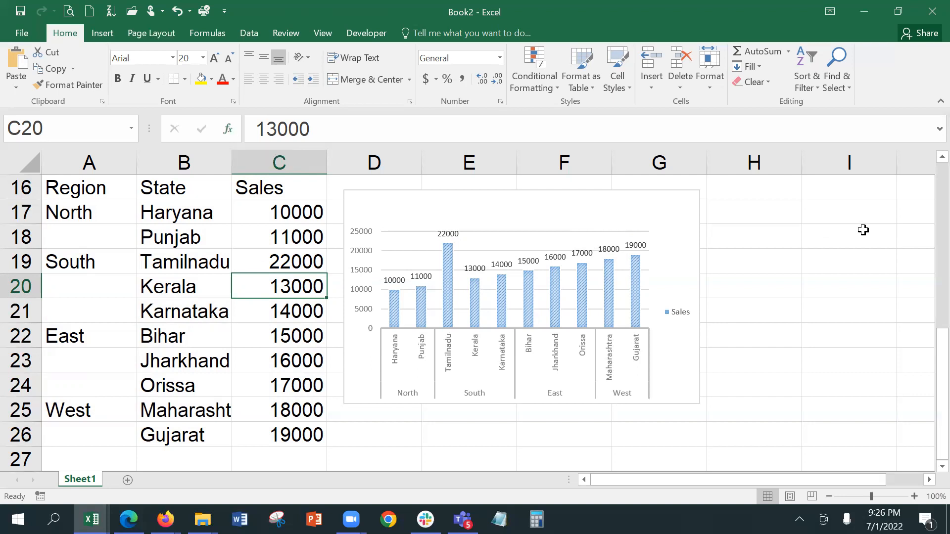
- Change the clustered column chart's type to Treemap
click(622, 197)
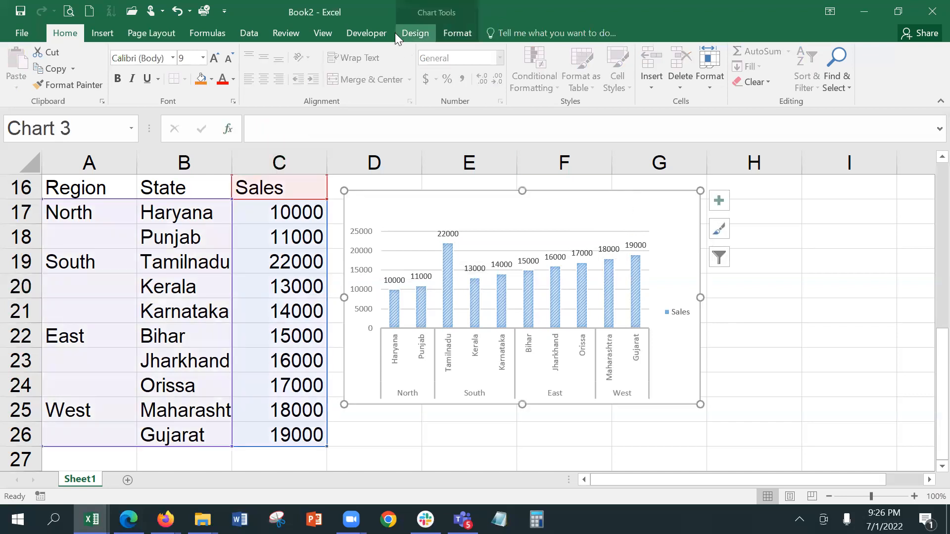
click(416, 32)
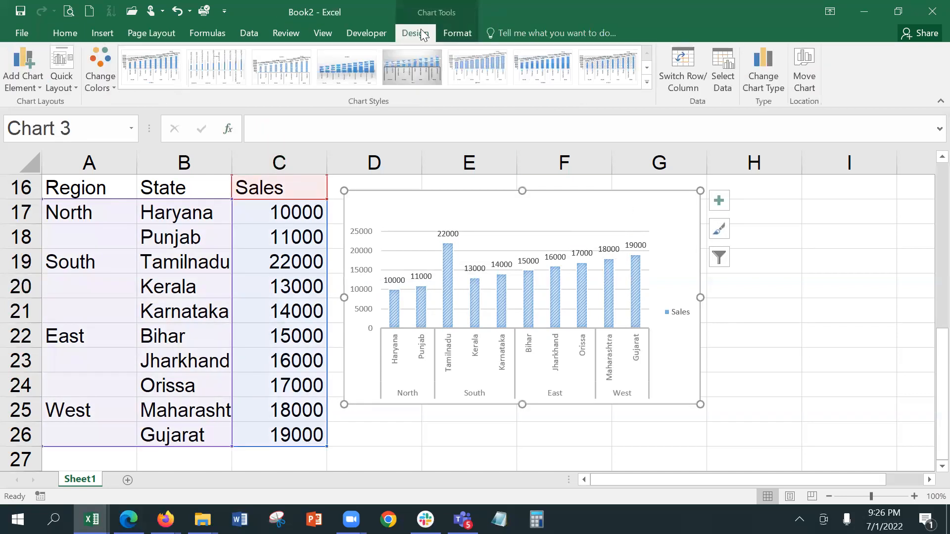
click(764, 70)
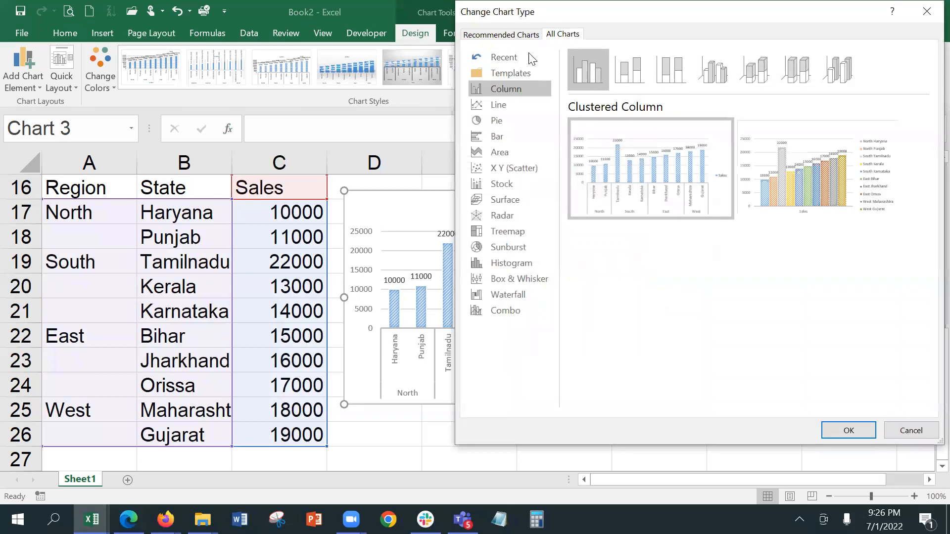
click(515, 230)
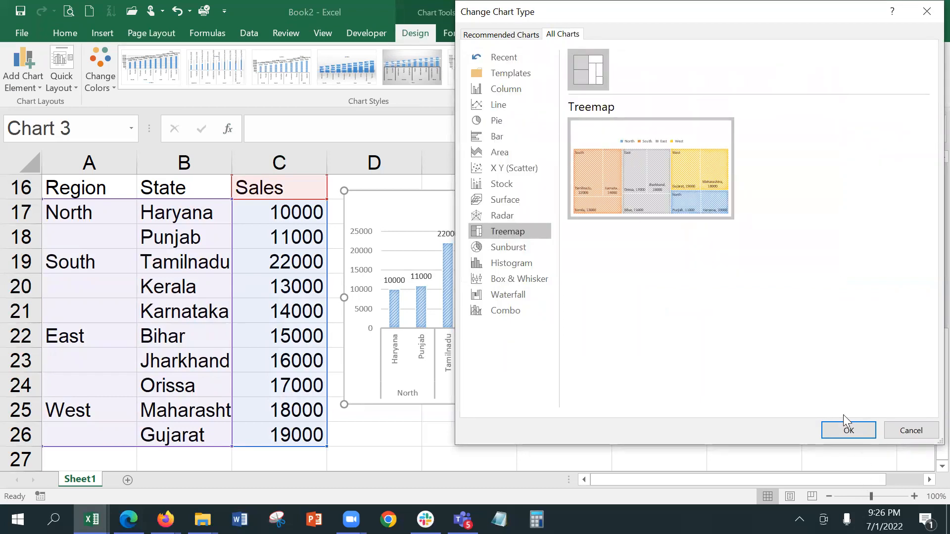
click(849, 430)
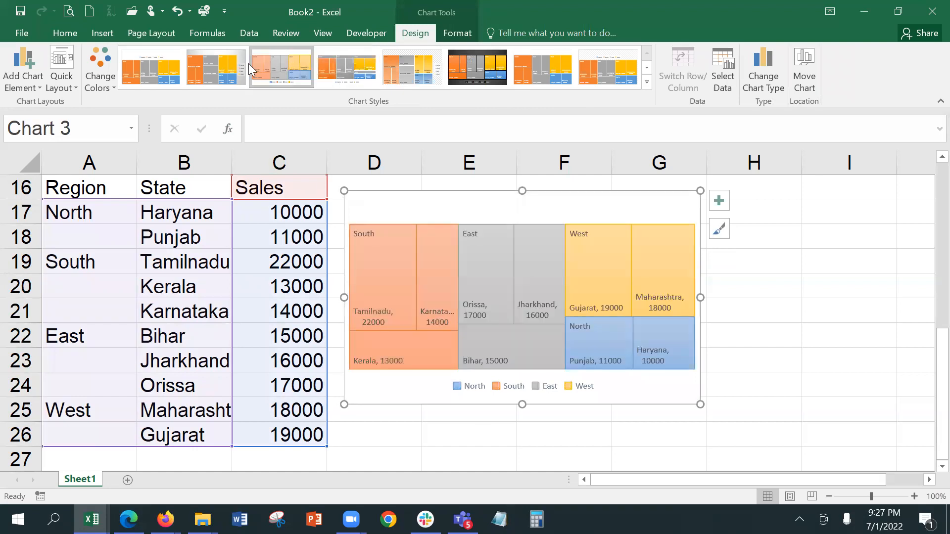
- Apply the second chart style, with the gray gradient background, to the treemap and turn off its data labels
click(228, 79)
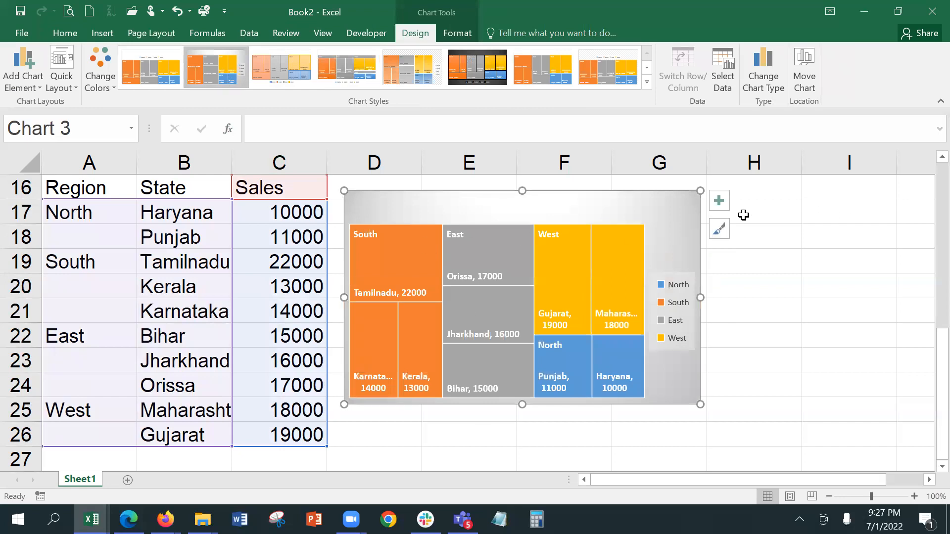
click(720, 201)
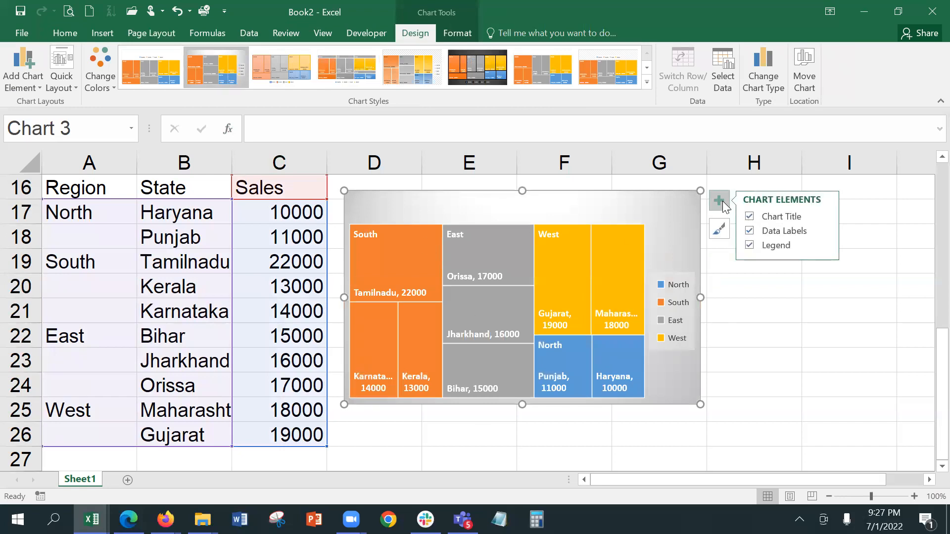
click(795, 231)
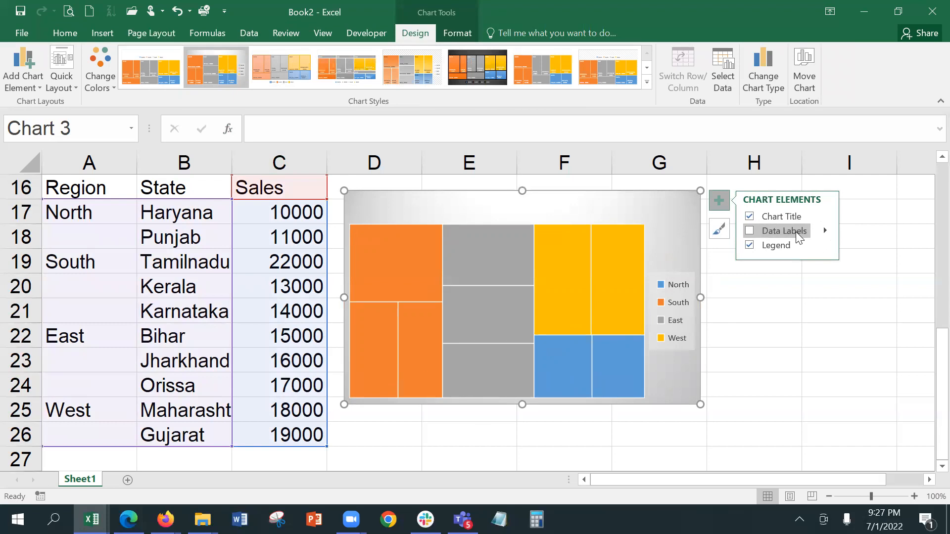
click(824, 229)
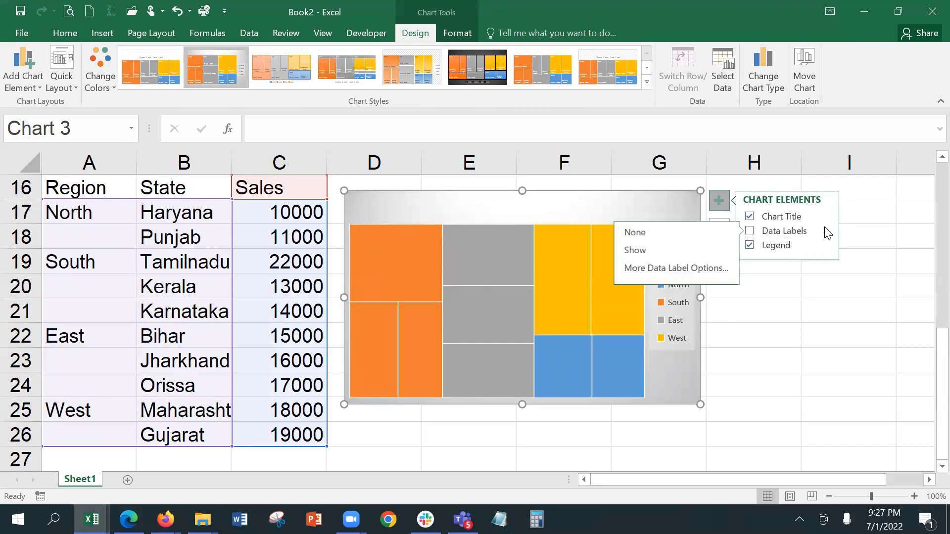
click(645, 253)
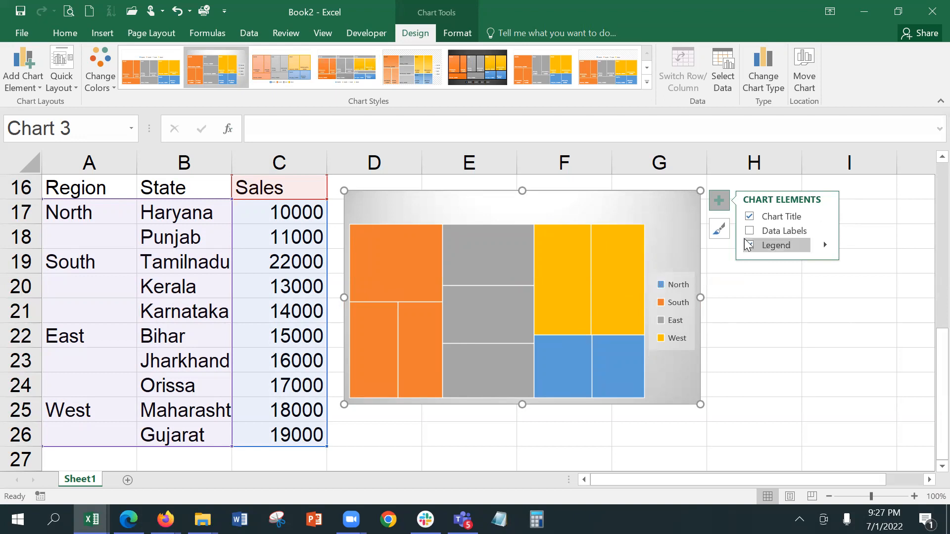
- Turn the treemap's data labels back on, showing only the value, and close the label formatting options
click(38, 80)
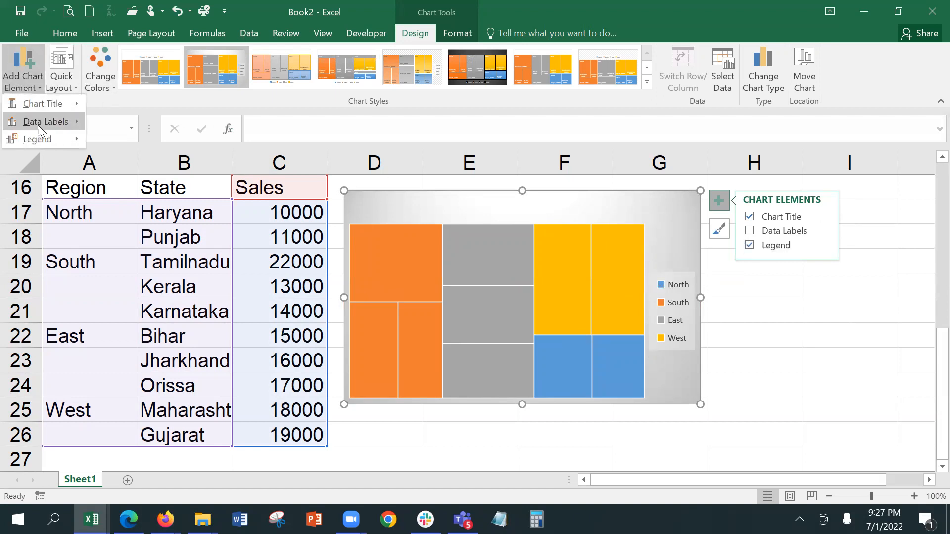
mouse_move(38, 123)
click(149, 187)
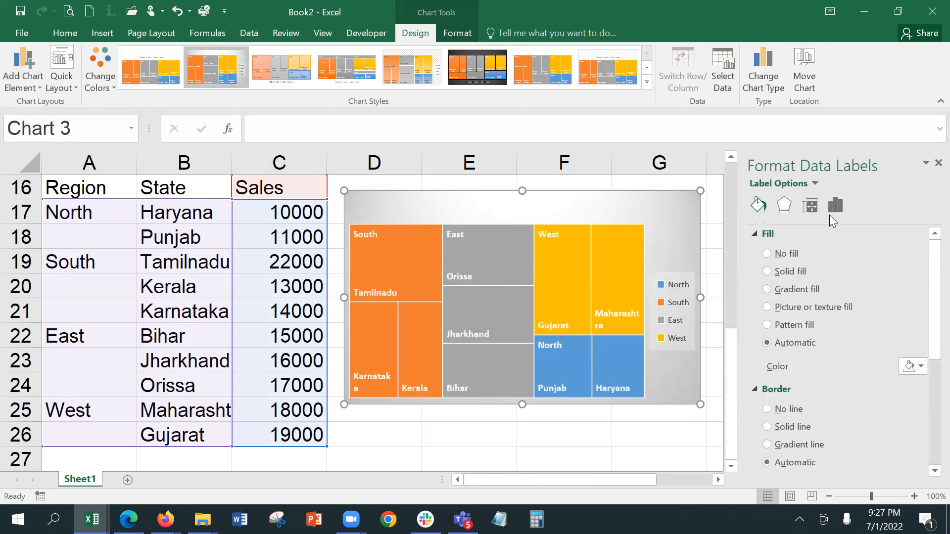
click(835, 205)
click(754, 233)
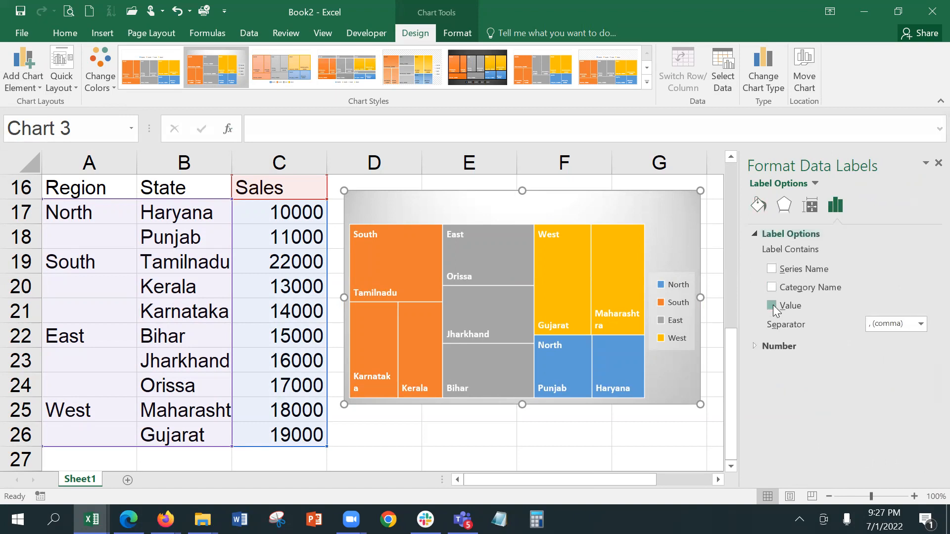
click(772, 305)
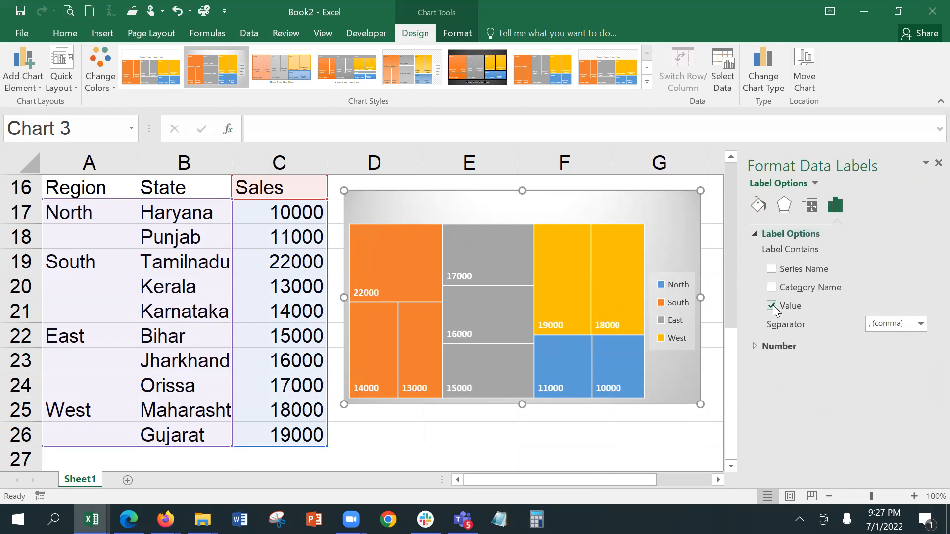
click(682, 209)
click(714, 236)
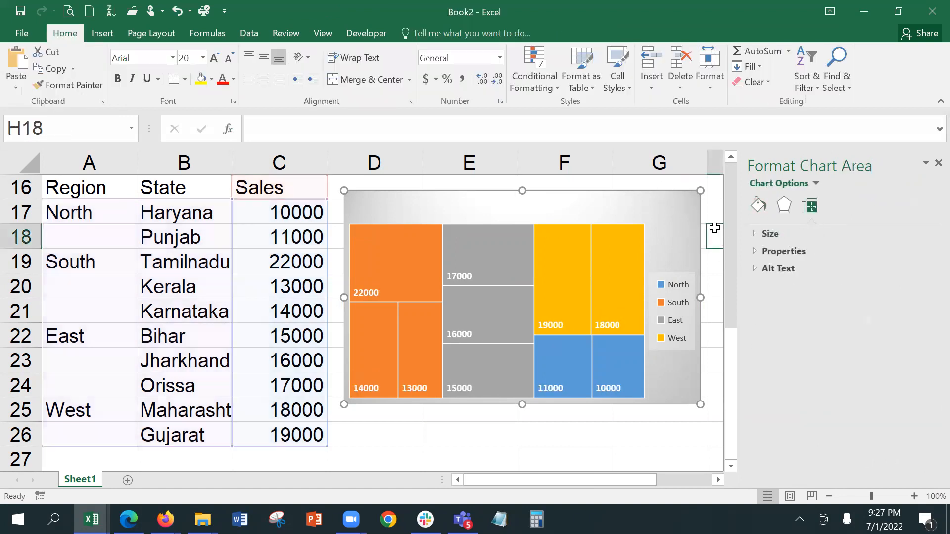
click(938, 162)
key(Down)
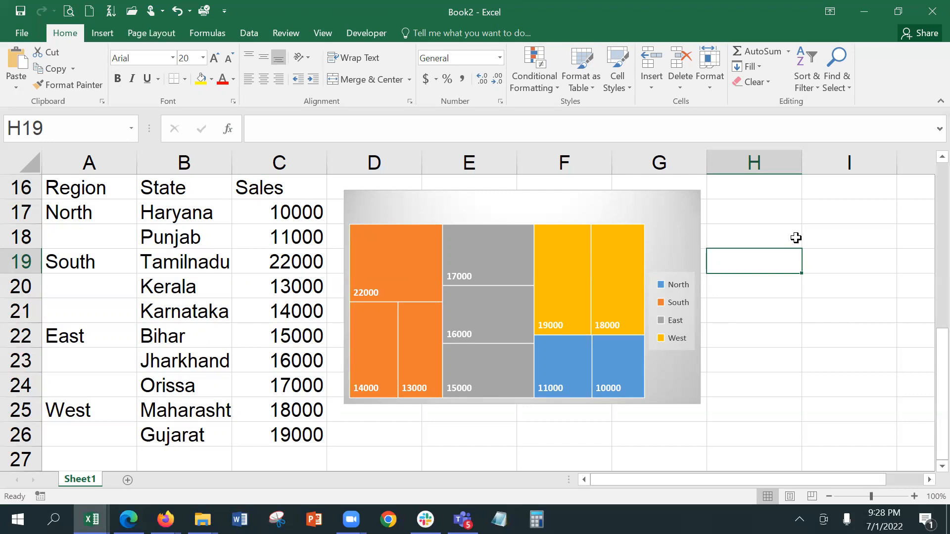
click(94, 33)
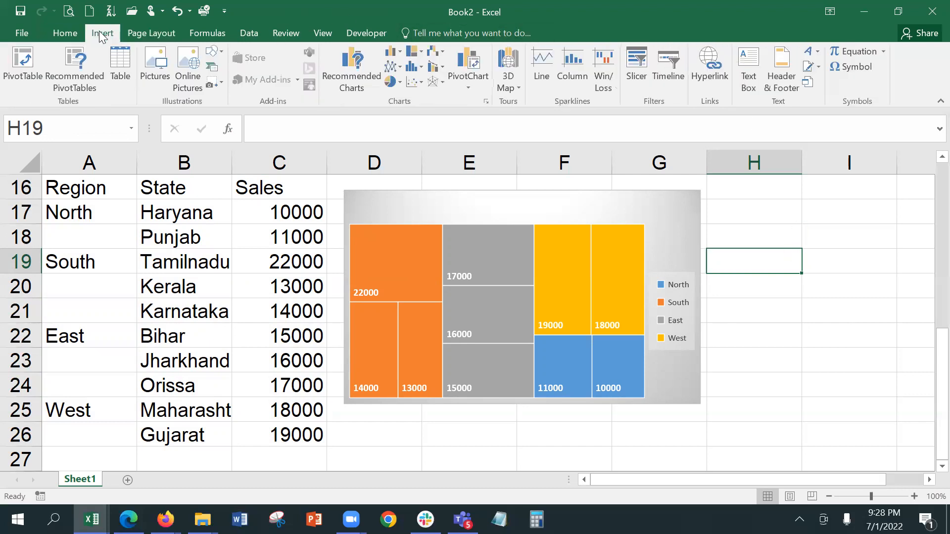
click(485, 102)
click(481, 302)
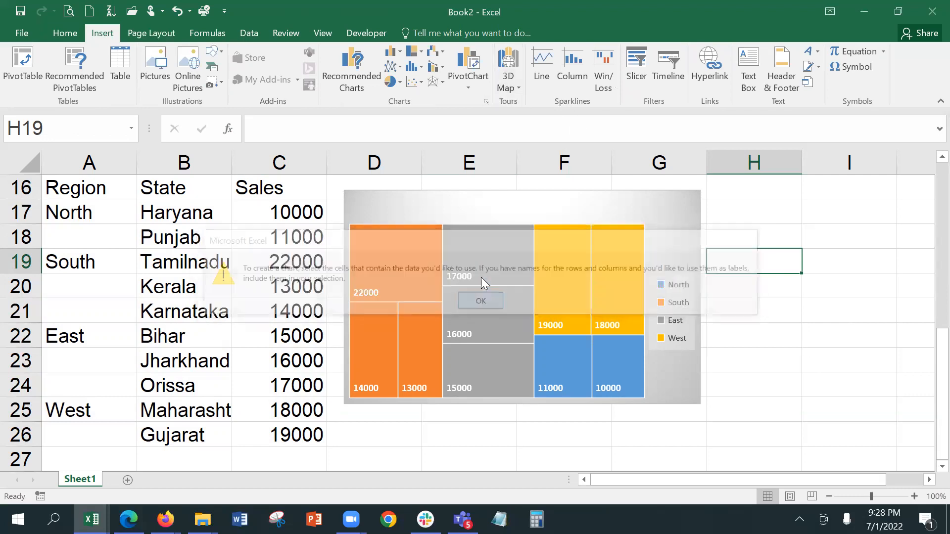
- Select the region, state and sales table in A16:C26 and open the full list of chart types for it
drag(98, 190, 243, 428)
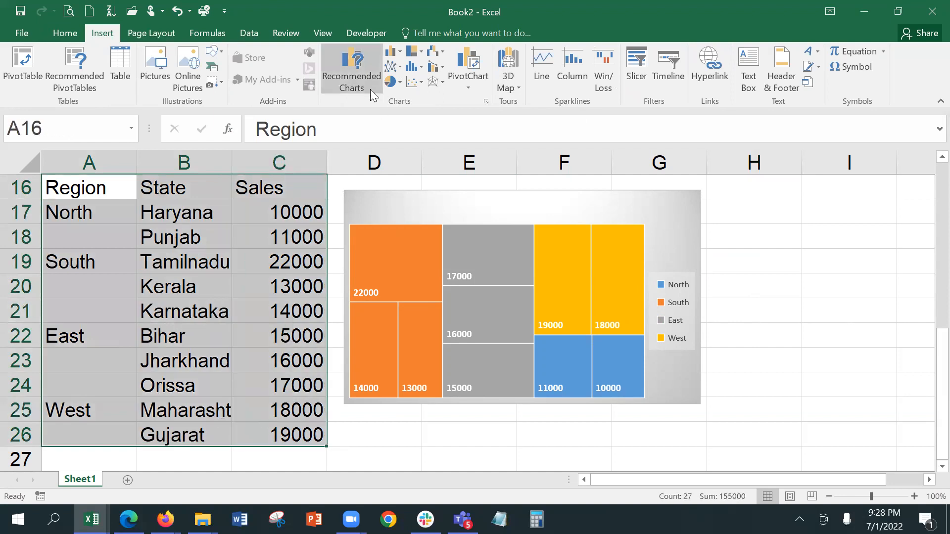
click(485, 102)
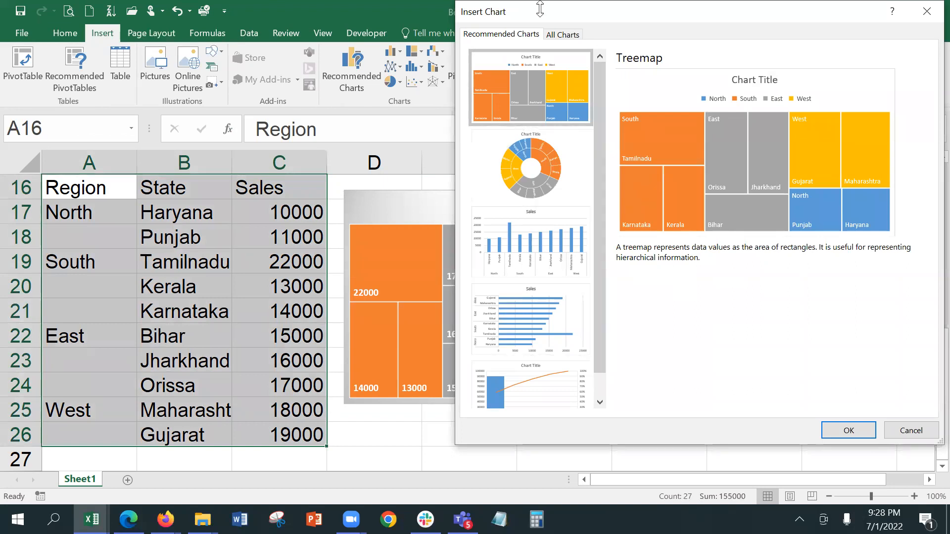
click(562, 34)
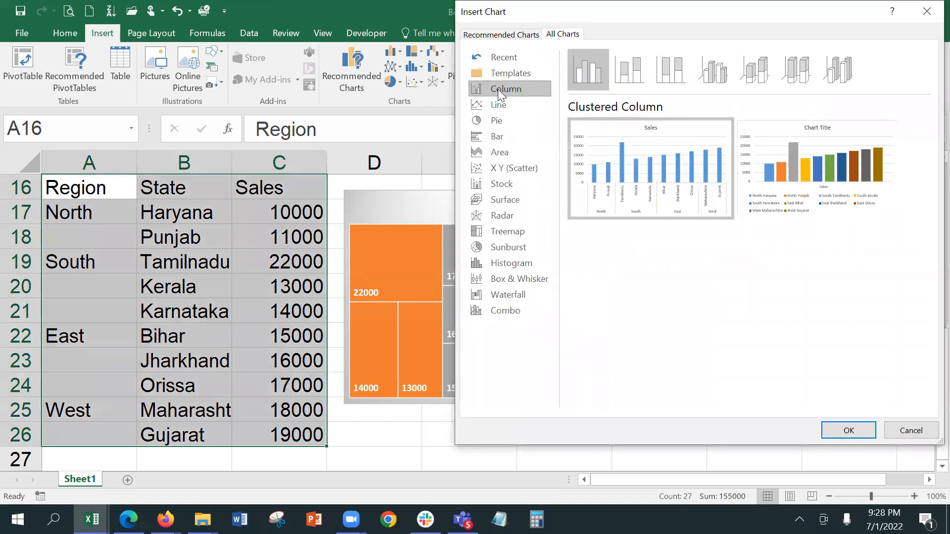
- Preview the sales data as Line, Pie, Clustered Bar and 3-D Clustered Bar charts
click(500, 105)
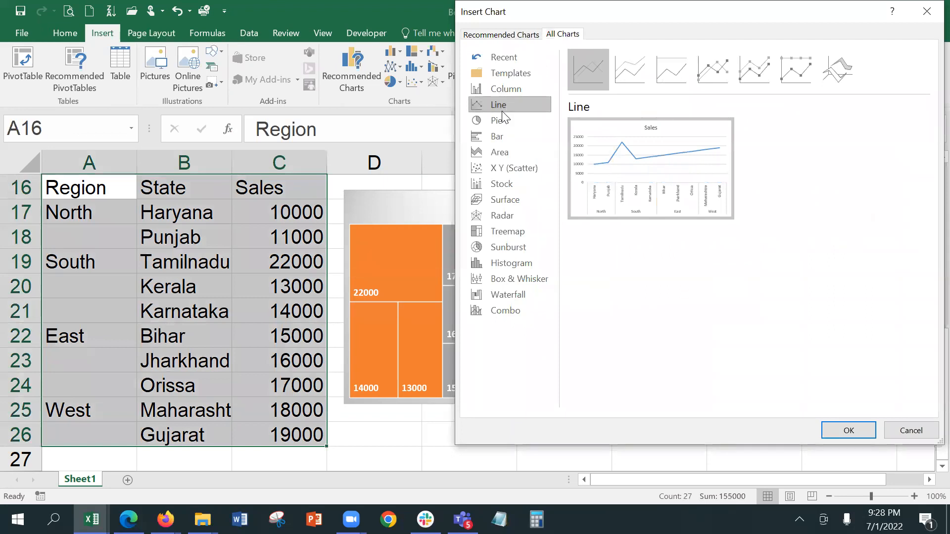
click(502, 120)
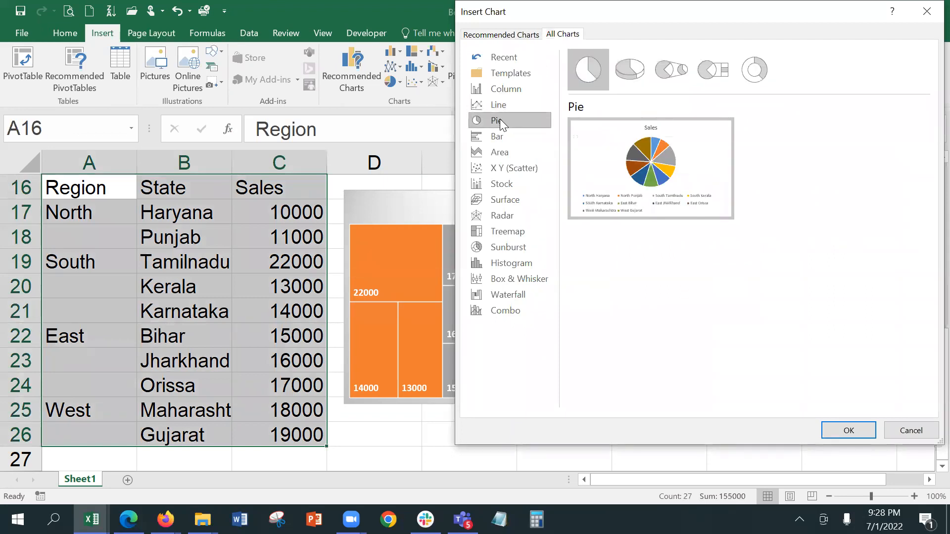
click(501, 137)
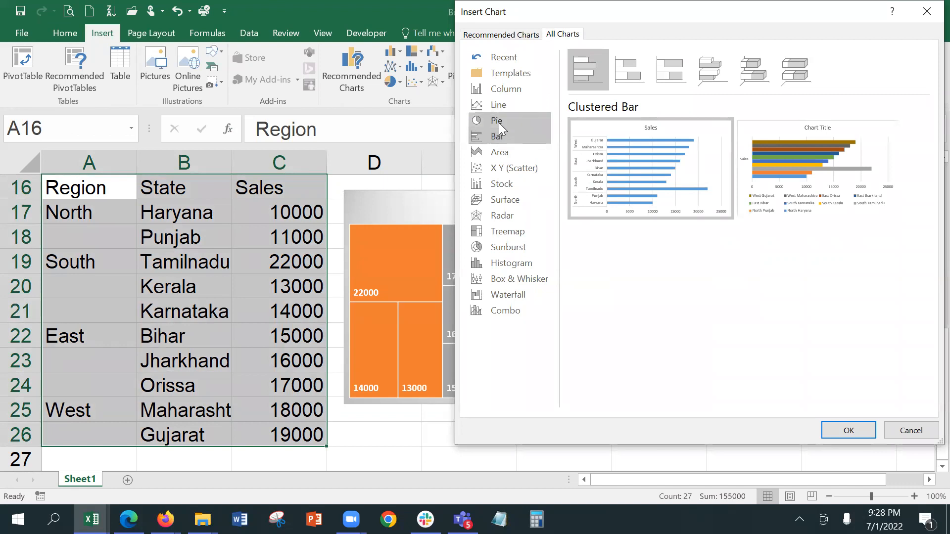
mouse_move(665, 134)
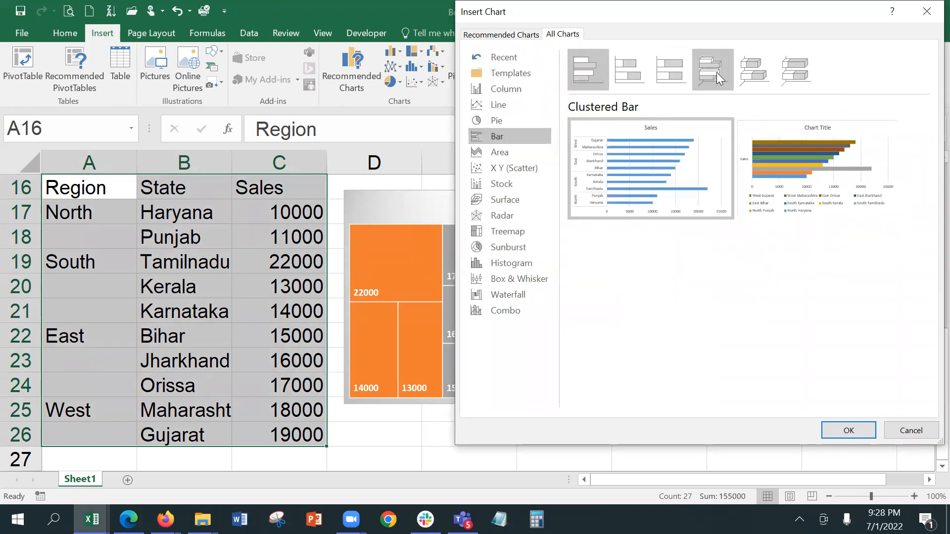
click(715, 77)
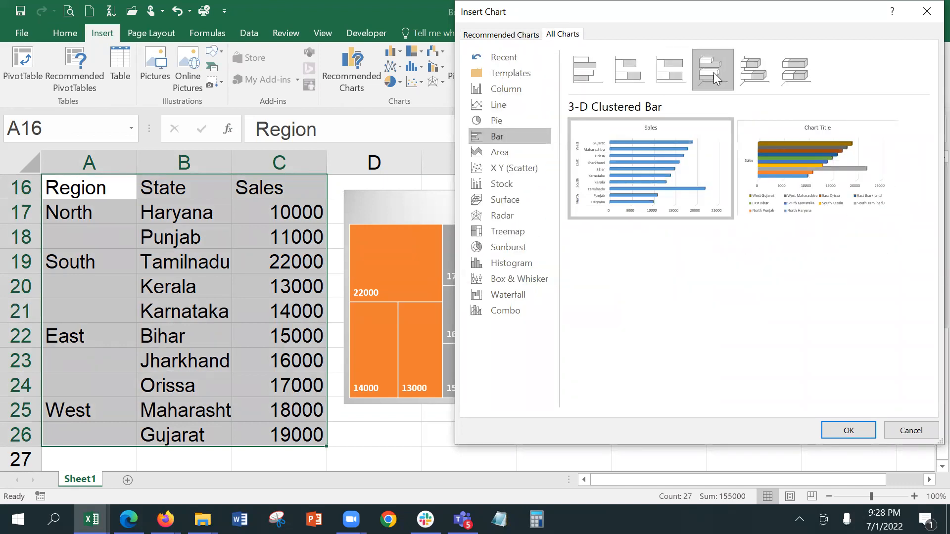
- Preview the sales data as Area, Scatter, Scatter with Straight Lines and Markers, and 3-D Bubble charts
click(490, 150)
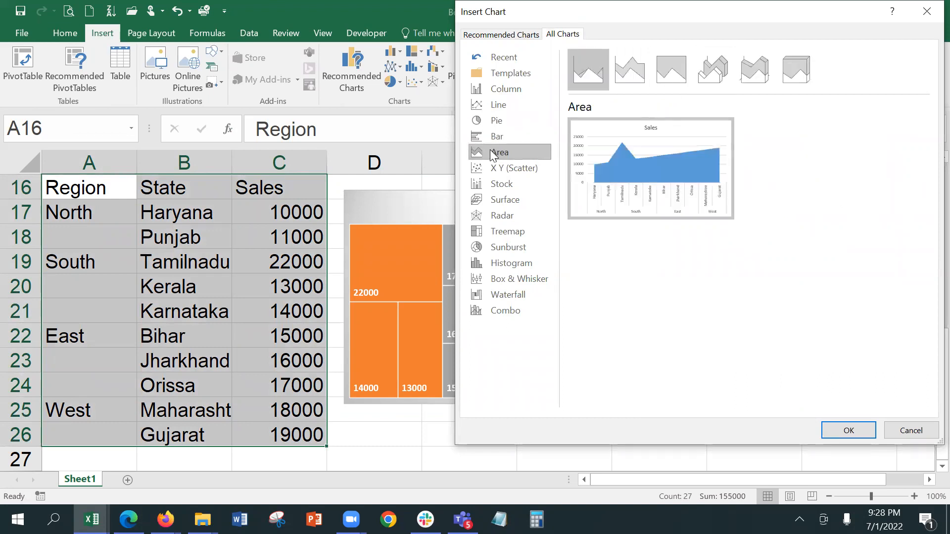
click(510, 170)
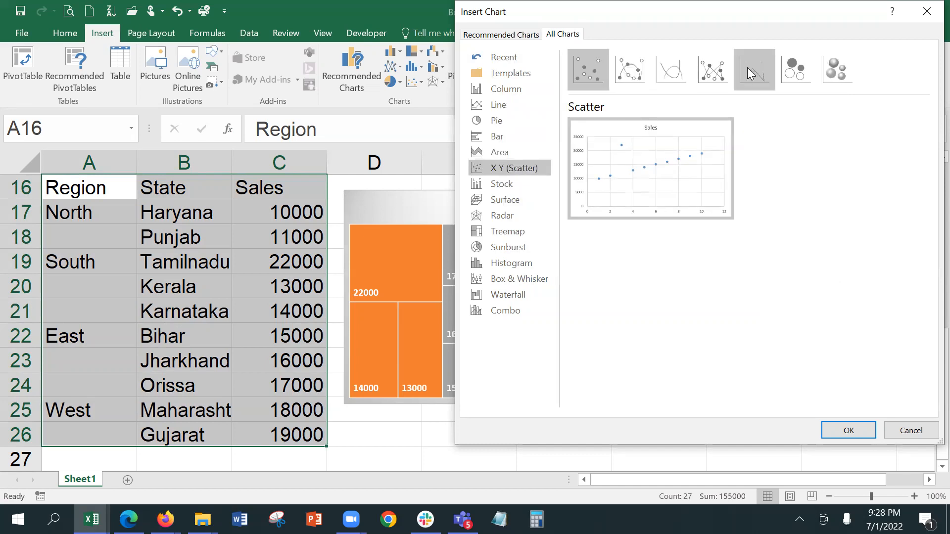
click(714, 74)
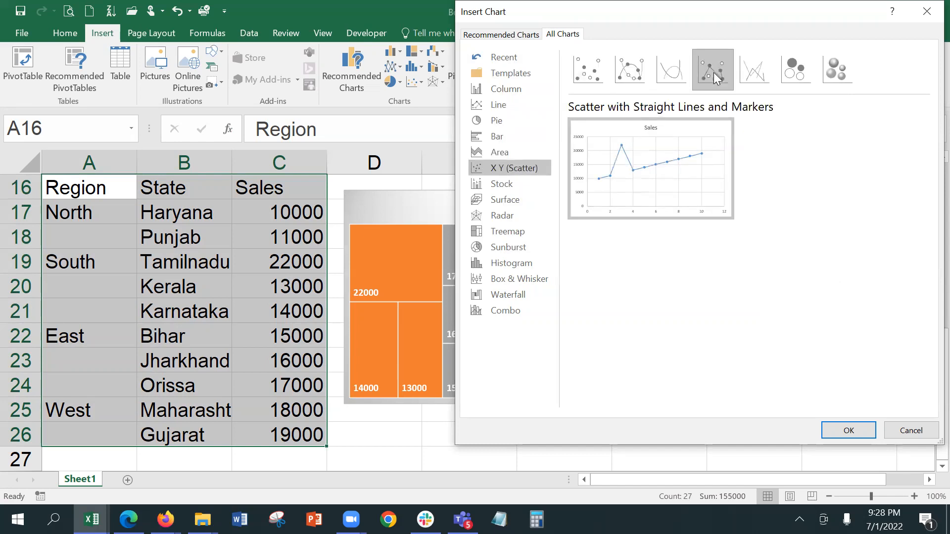
click(794, 77)
click(836, 74)
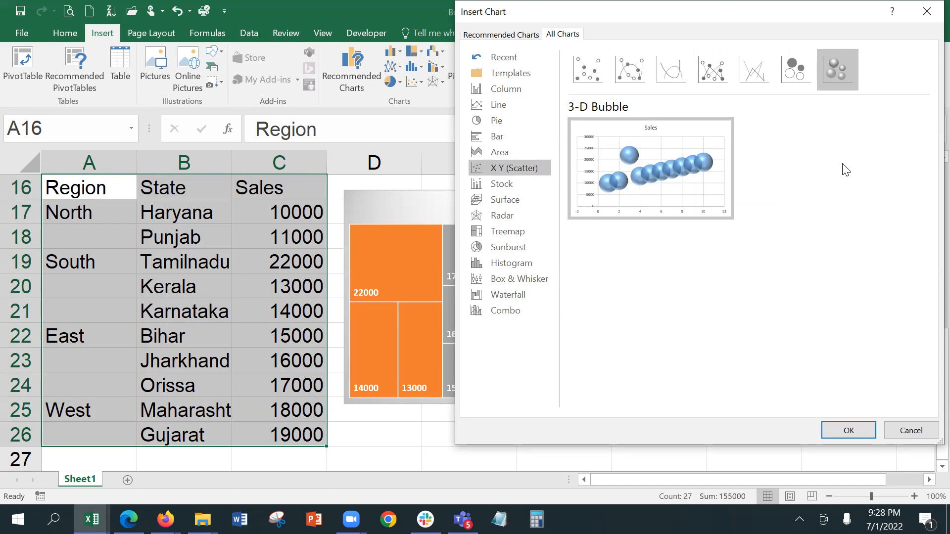
- Examine the stock chart subtypes and their data requirements, plus the Surface, Radar, and Box and Whisker types
click(499, 187)
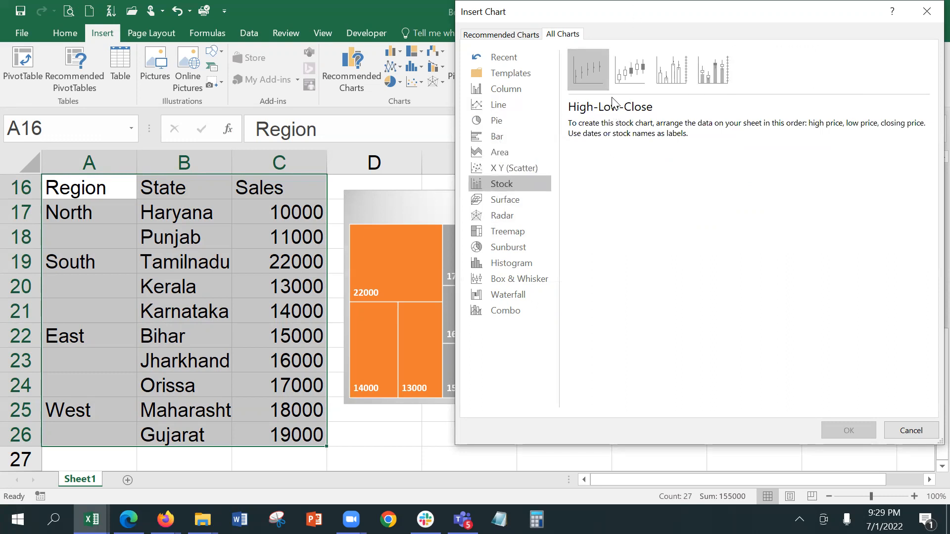
click(632, 72)
click(661, 75)
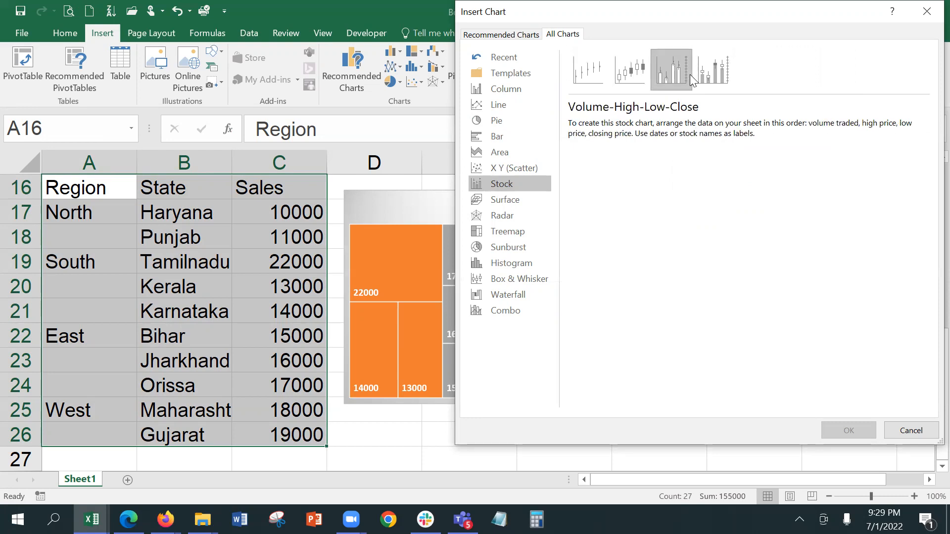
click(632, 72)
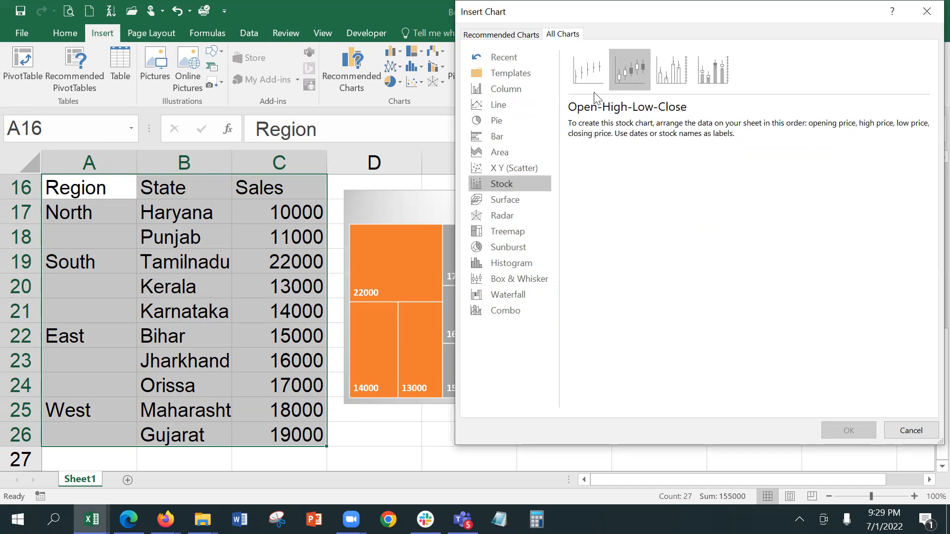
click(508, 199)
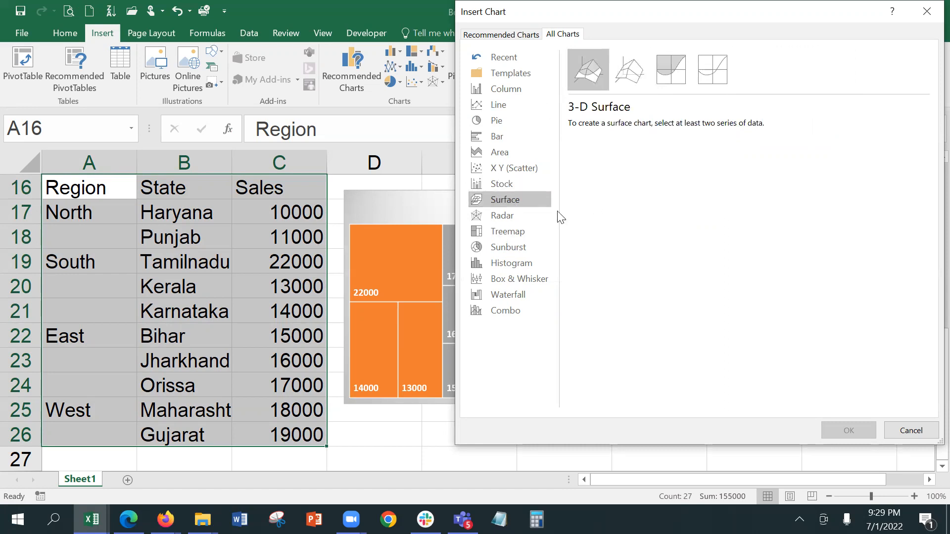
click(538, 213)
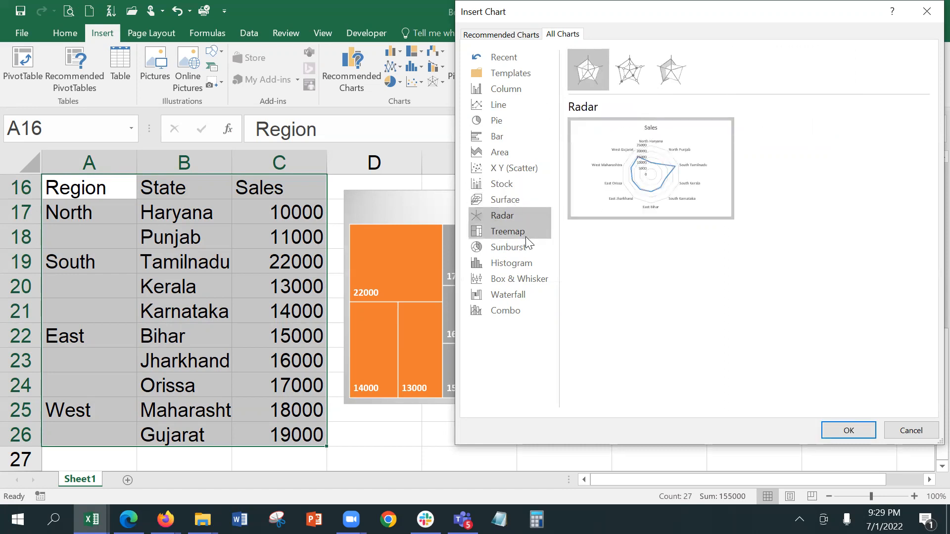
click(534, 278)
mouse_move(622, 188)
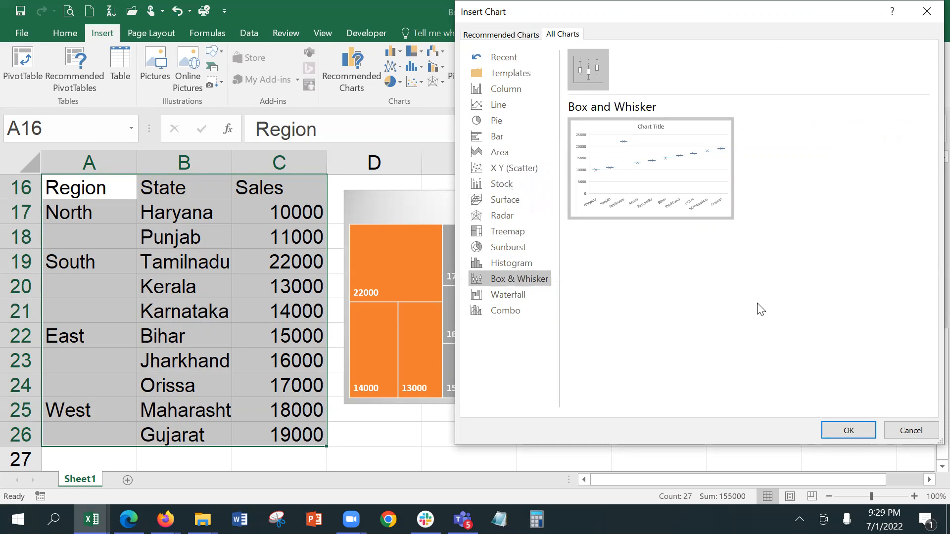
- Insert a Waterfall chart of the sales data in A16:C26
click(524, 296)
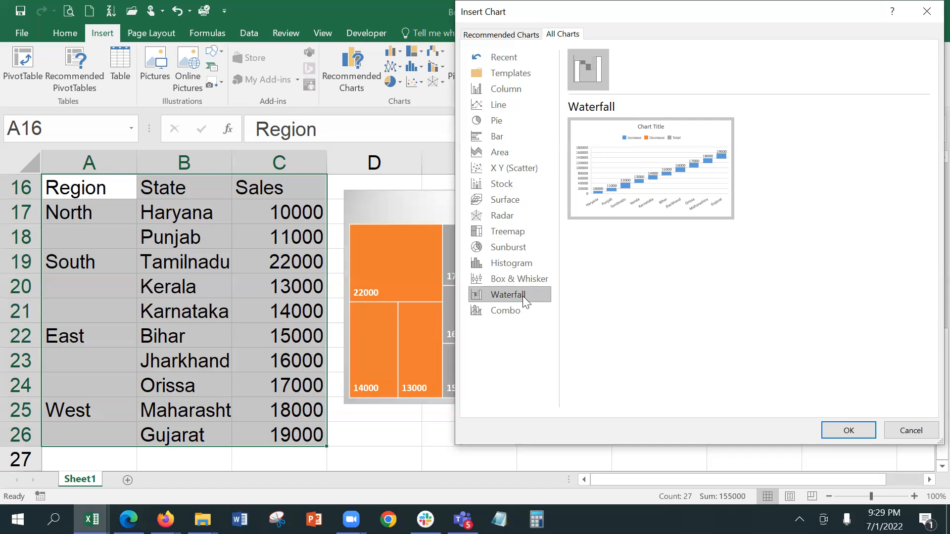
click(848, 428)
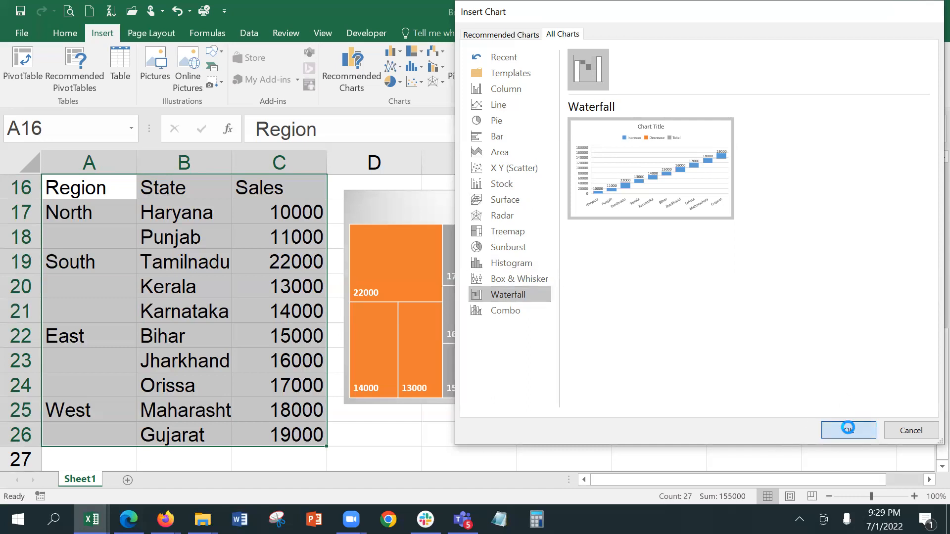
scroll(637, 297, down, 1)
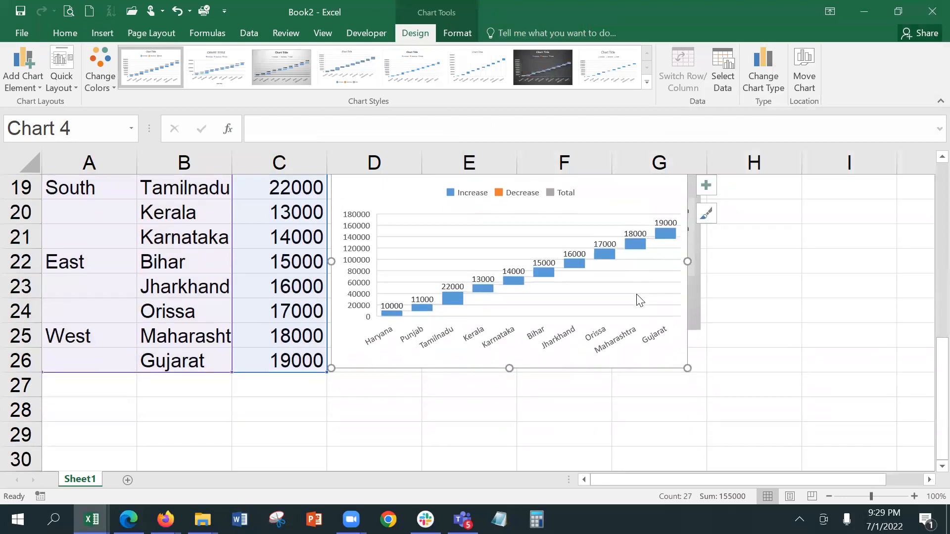
scroll(402, 316, up, 1)
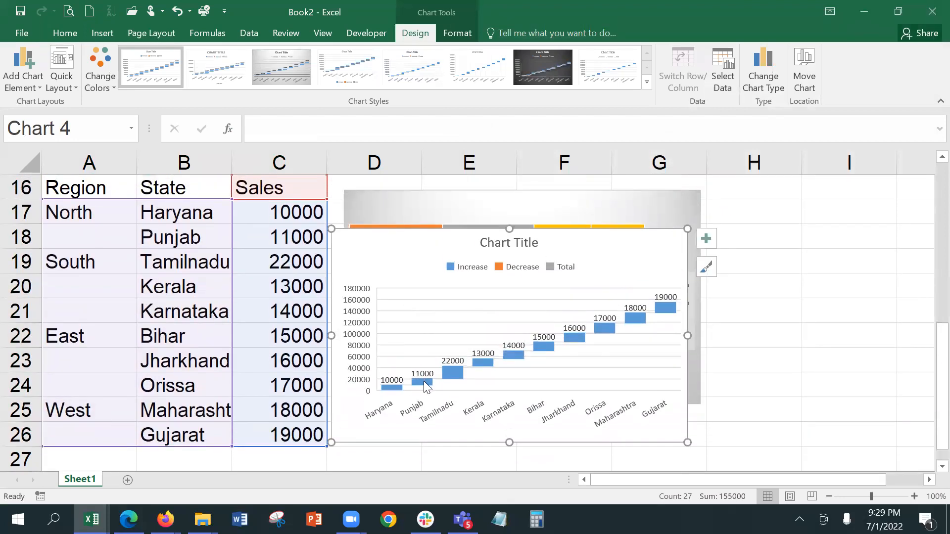
- Compare the waterfall chart's bars with the sales values of Haryana, Punjab and Tamilnadu in column C
mouse_move(421, 378)
mouse_move(488, 362)
click(274, 211)
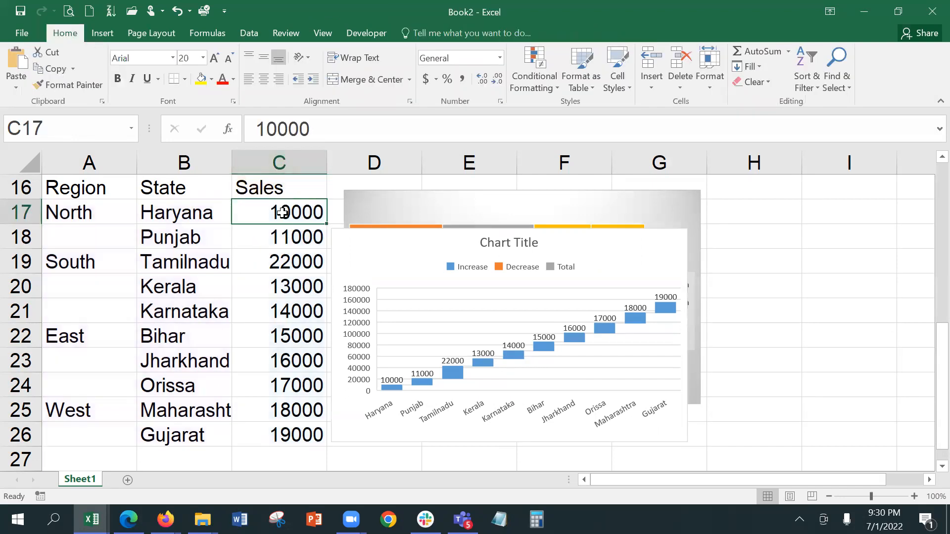
click(285, 240)
click(282, 211)
click(279, 269)
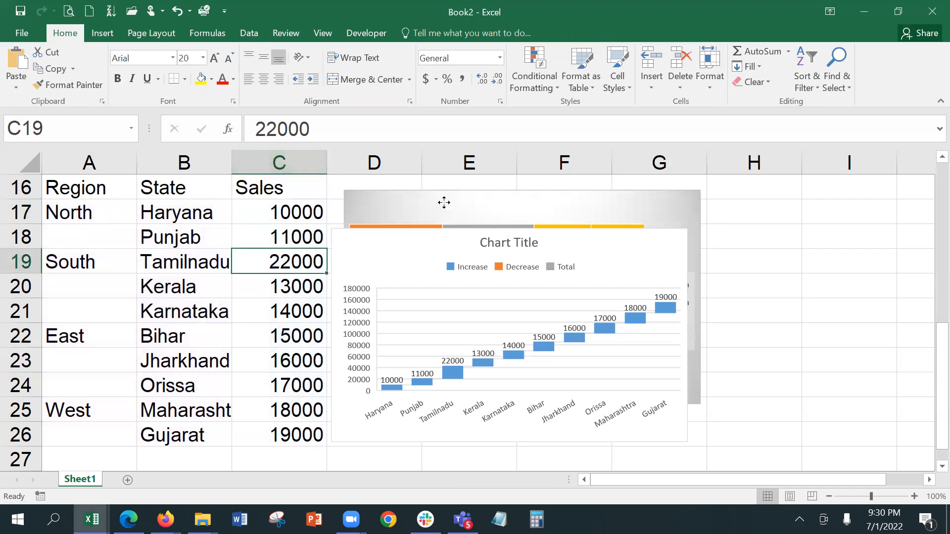
- Move the treemap chart aside to columns F to I and delete the waterfall chart
drag(444, 203, 671, 189)
click(509, 242)
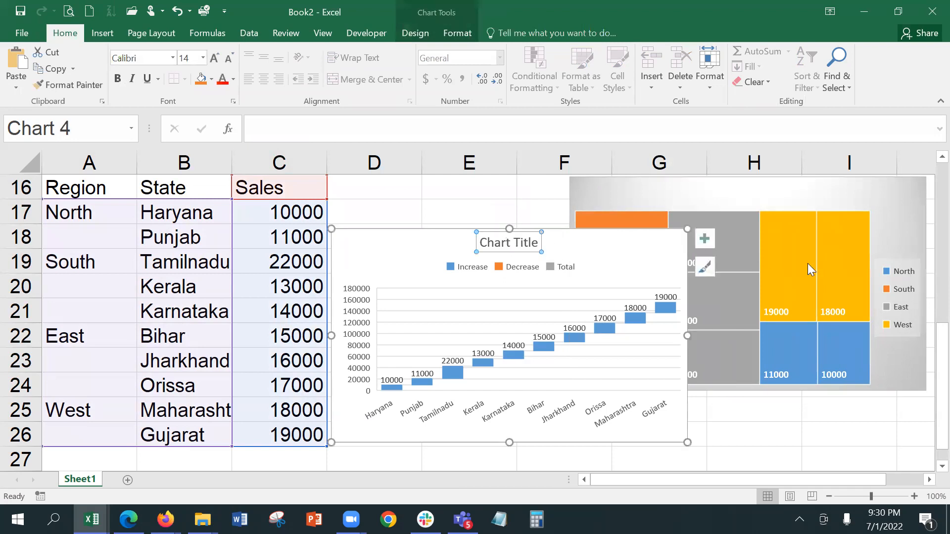
key(Escape)
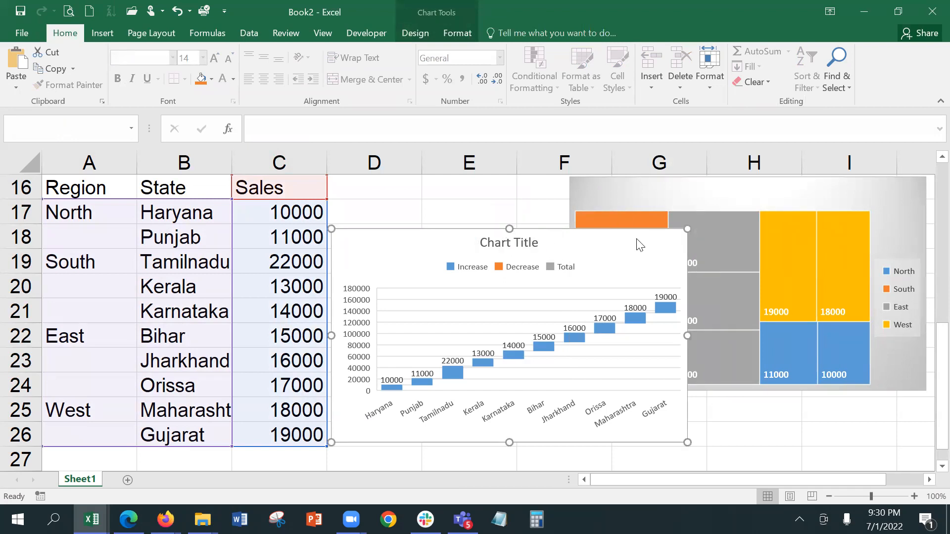
key(Delete)
- Enter the column header "Difference" in cell D16
click(404, 190)
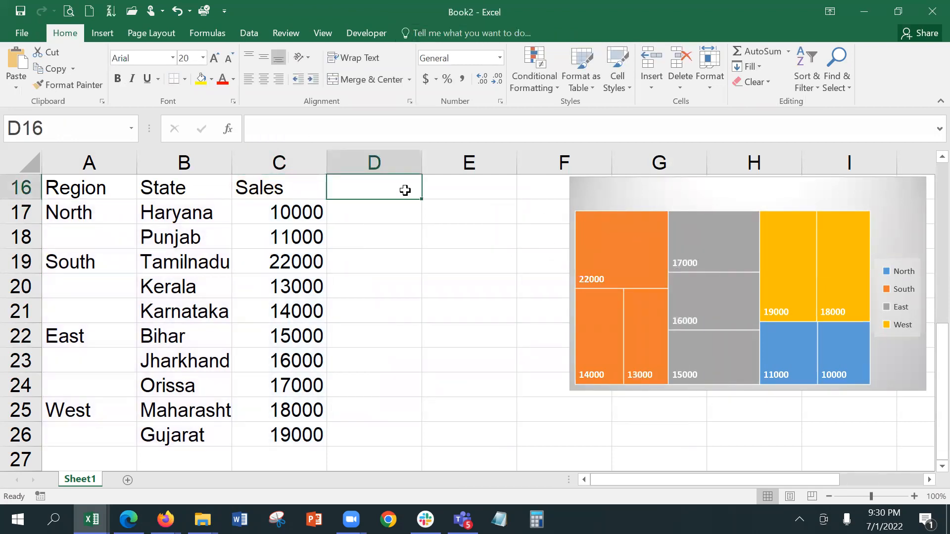
text(Dif)
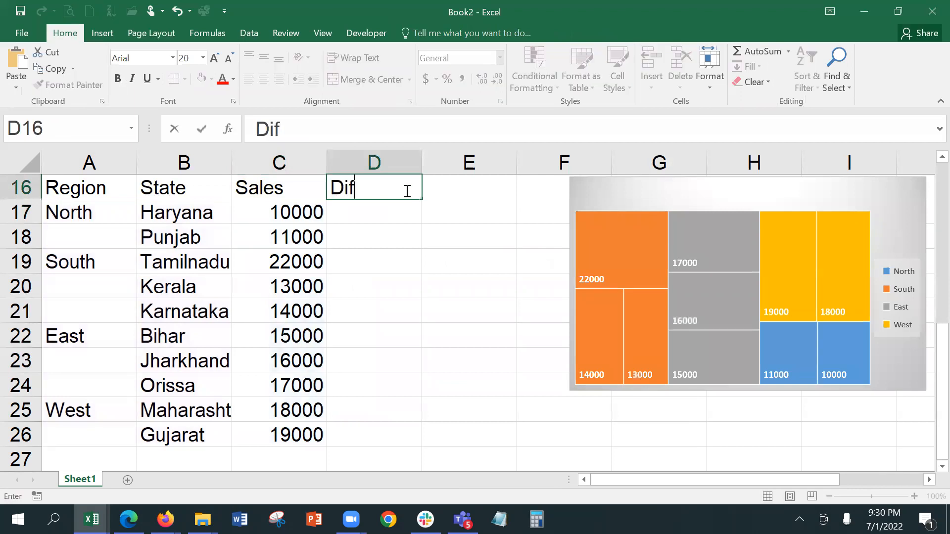
text(ferenc)
key(BackSpace)
key(BackSpace)
text(ence)
key(Return)
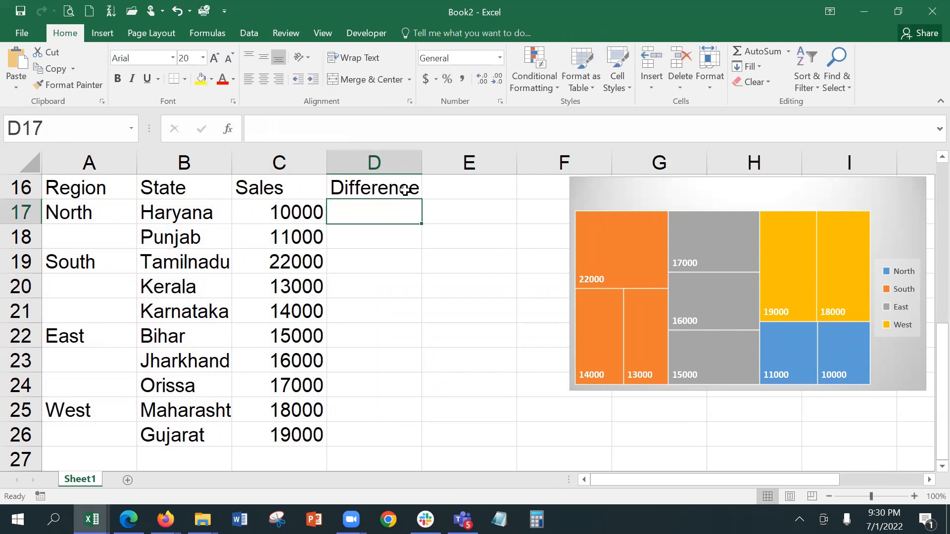
- Enter the formula =C18-C17 in D18 to calculate Punjab's sales change from Haryana
text(=)
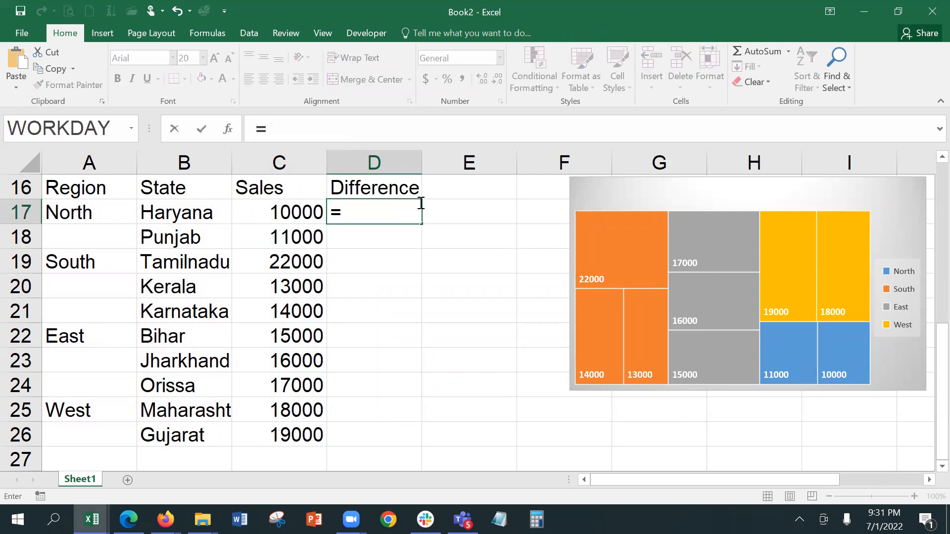
key(Escape)
click(390, 236)
text(=)
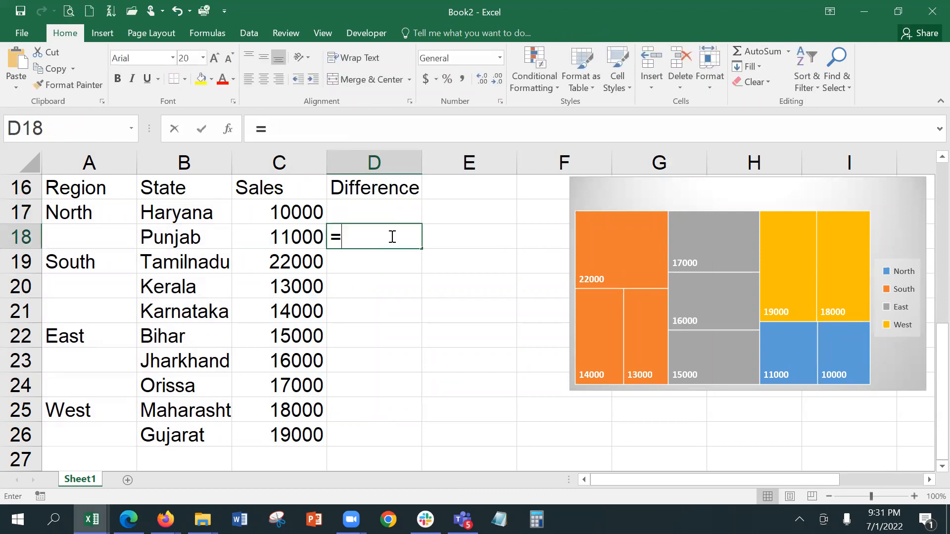
click(302, 242)
text(-)
click(307, 212)
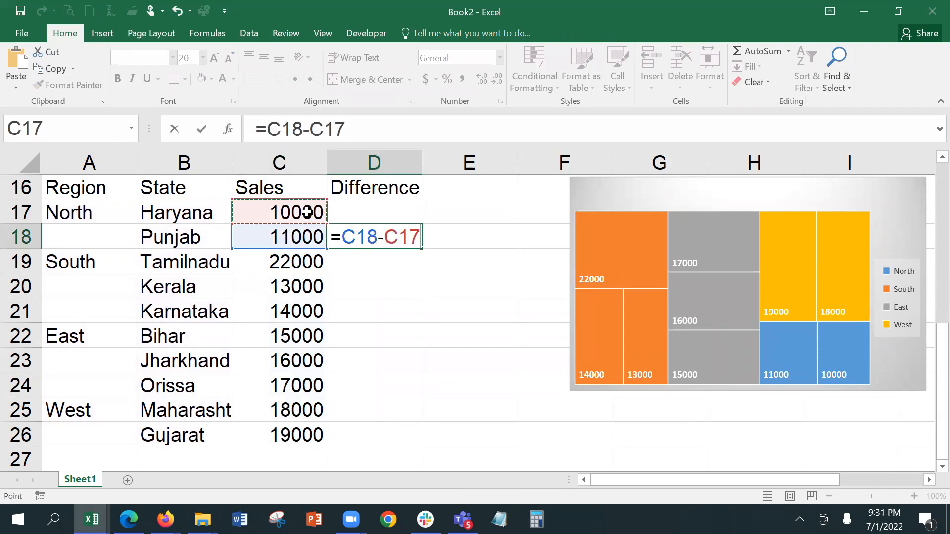
key(Return)
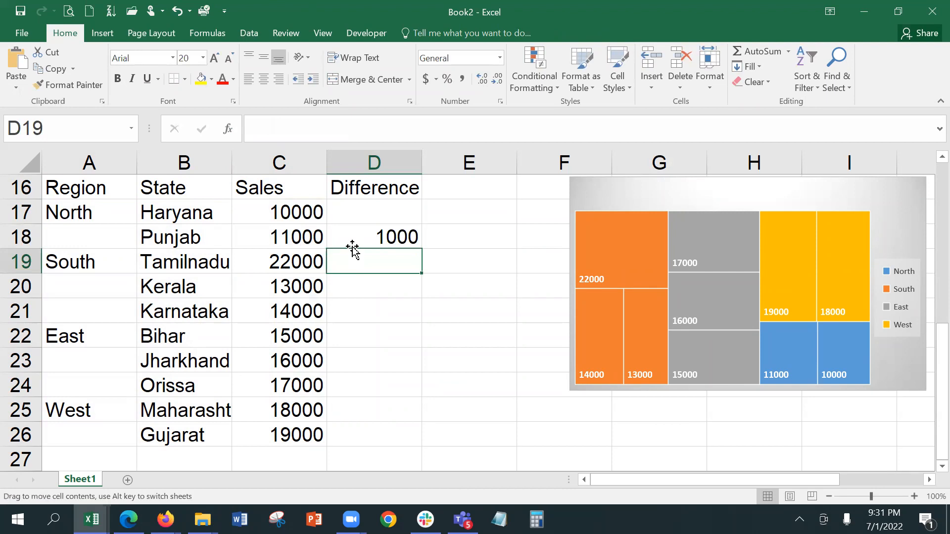
- Fill the difference formula from D18 down to D26
click(352, 241)
drag(422, 251, 418, 388)
scroll(418, 388, up, 6)
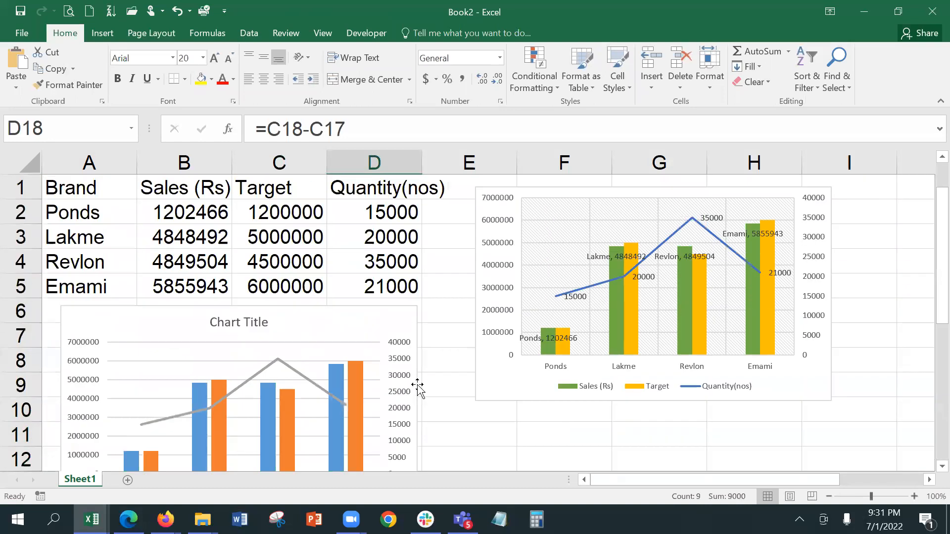
scroll(418, 388, down, 5)
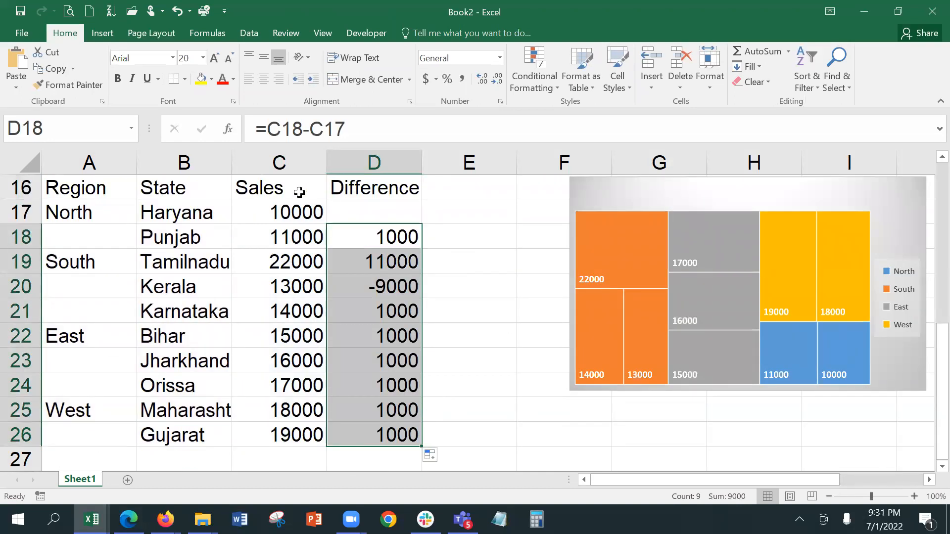
- Try to copy the entire column C and paste it at E16
click(299, 192)
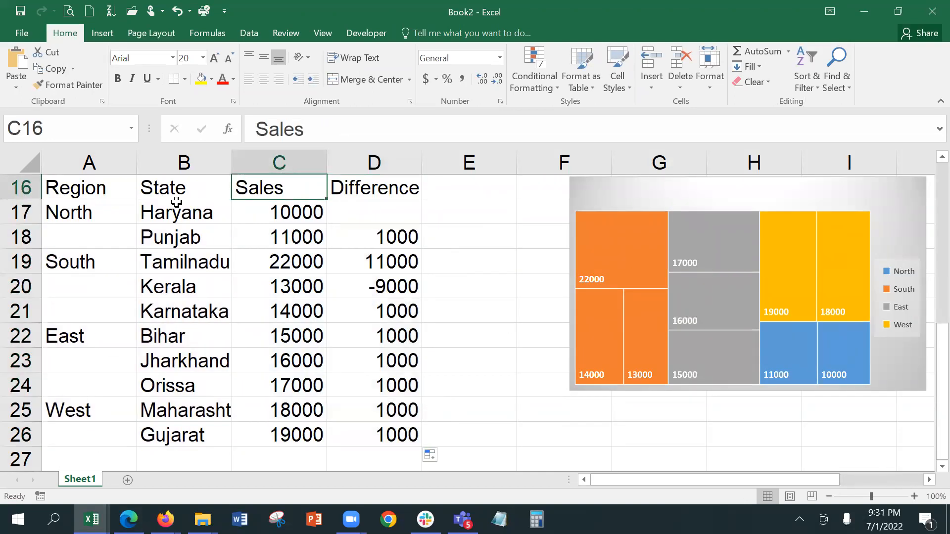
click(159, 184)
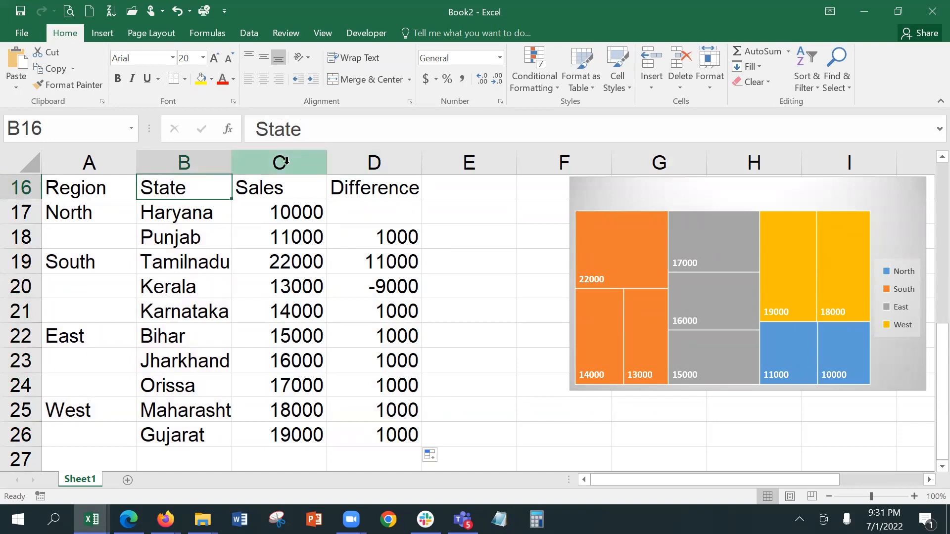
click(293, 160)
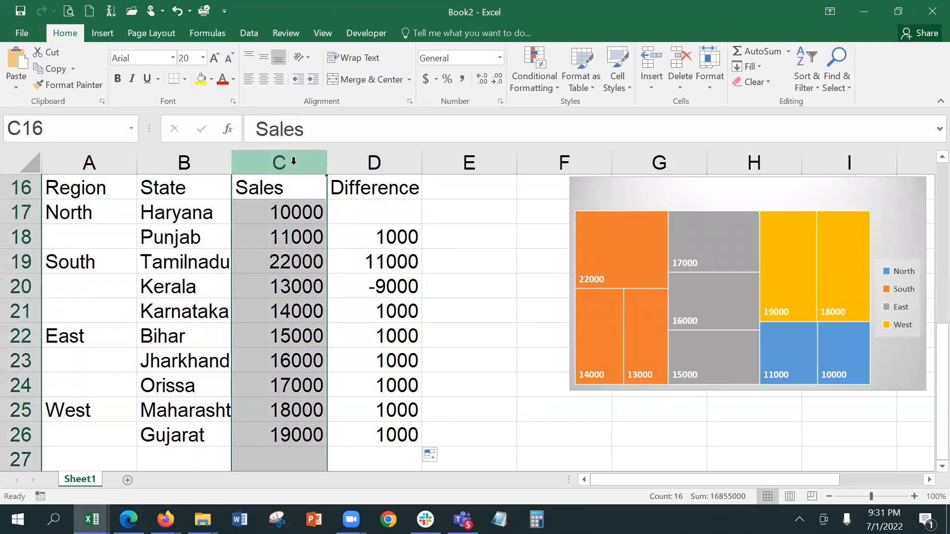
key(ctrl+c)
click(447, 184)
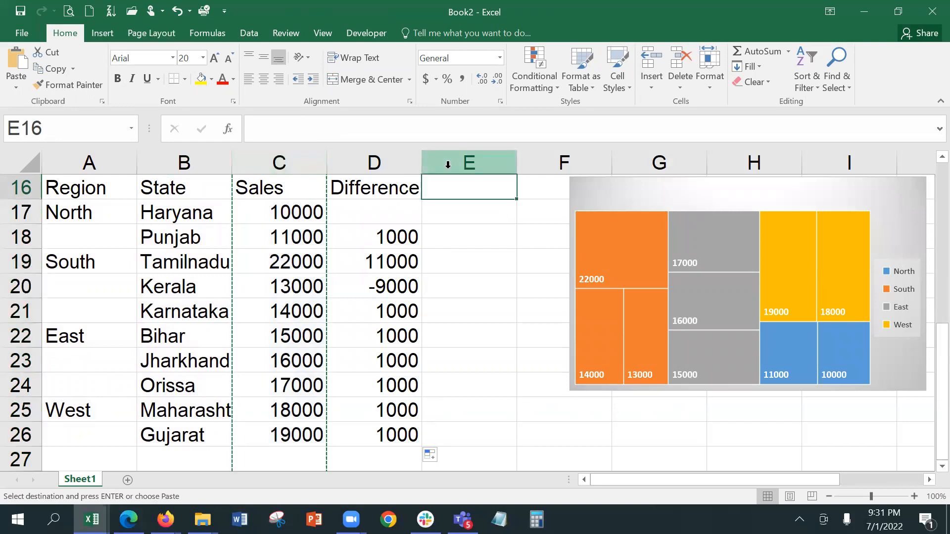
key(ctrl+v)
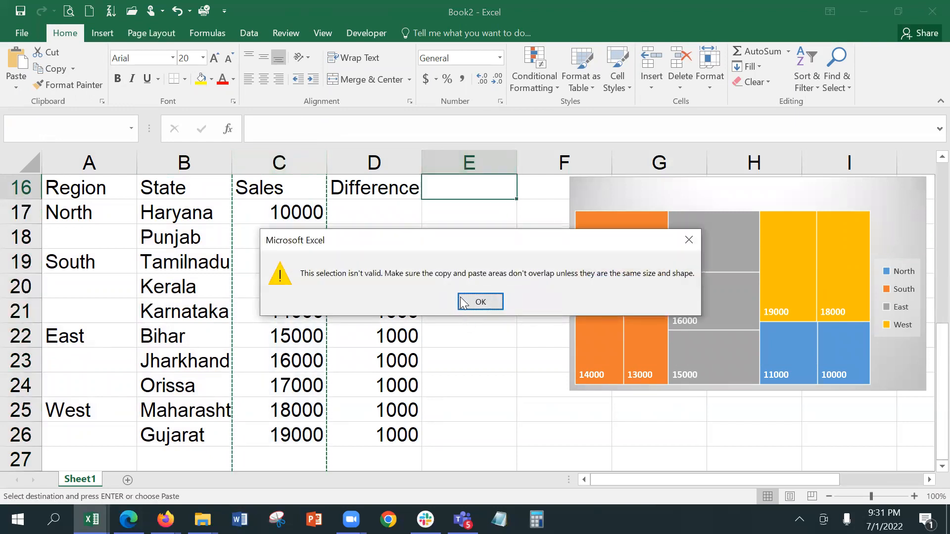
click(478, 300)
- Cut the Sales data in C16:C26 and paste it at E16
drag(238, 187, 257, 427)
key(ctrl+q)
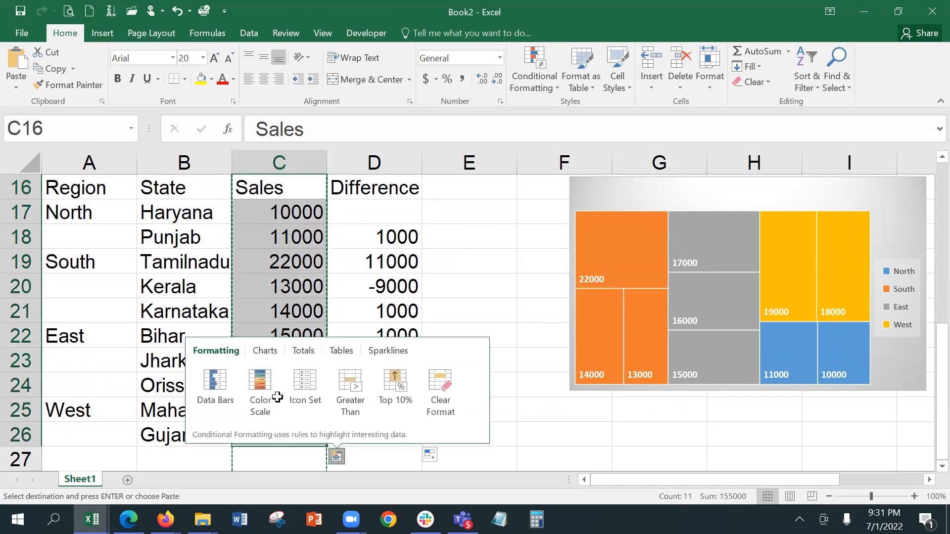
click(607, 6)
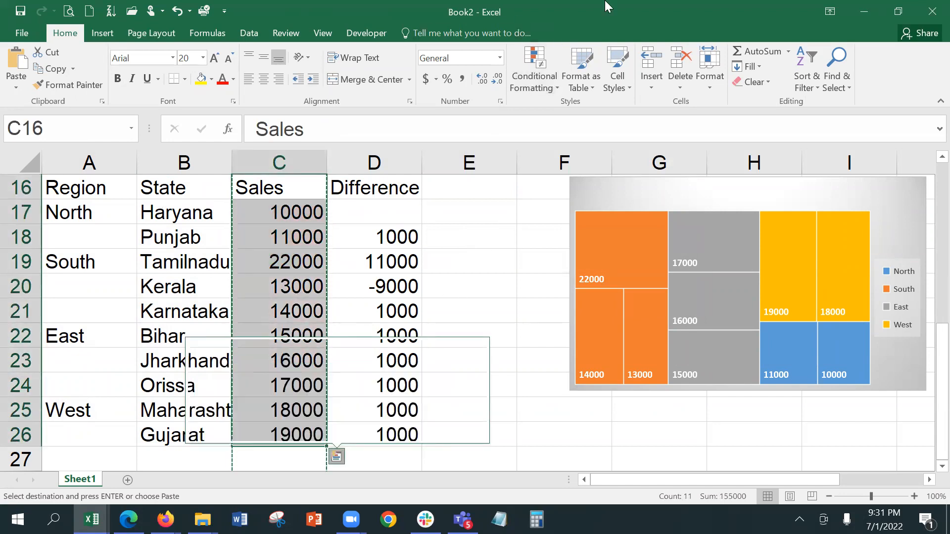
scroll(357, 299, down, 2)
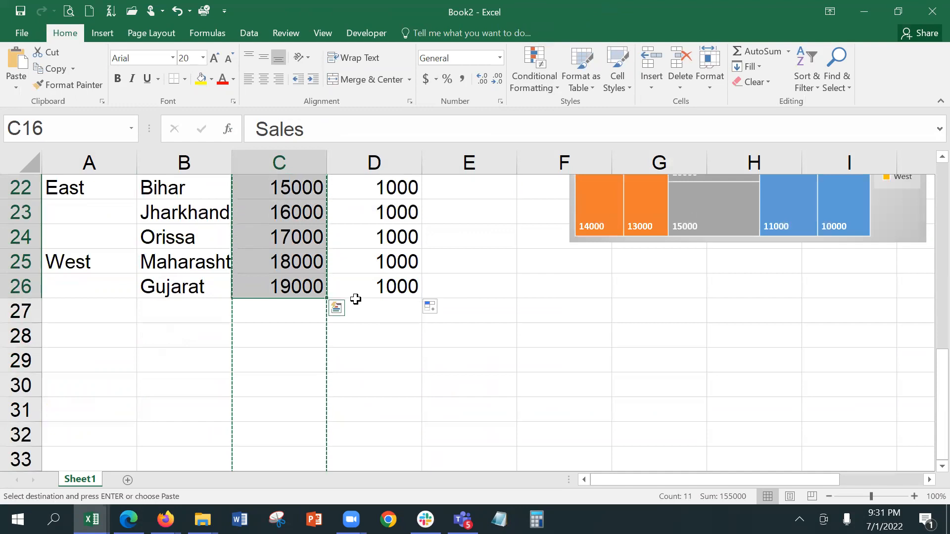
scroll(349, 295, up, 4)
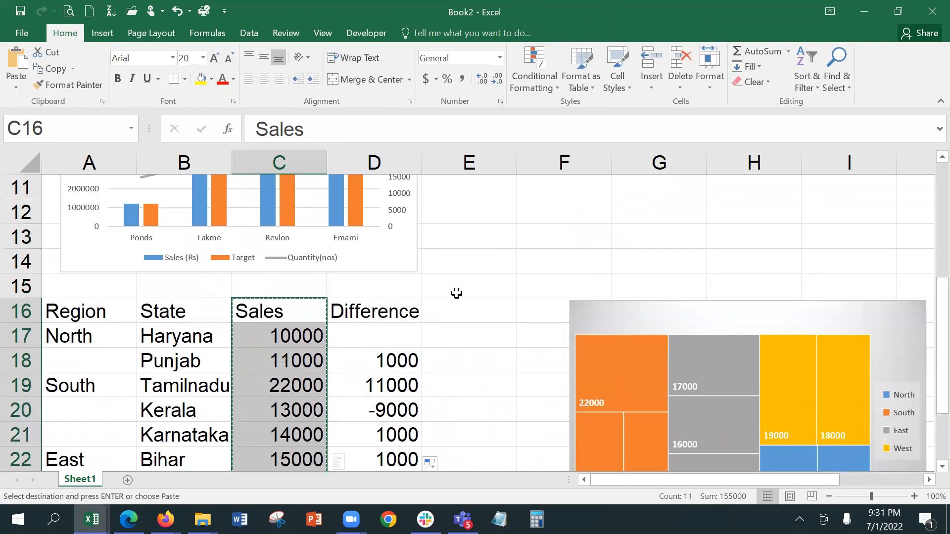
click(442, 310)
key(ctrl+v)
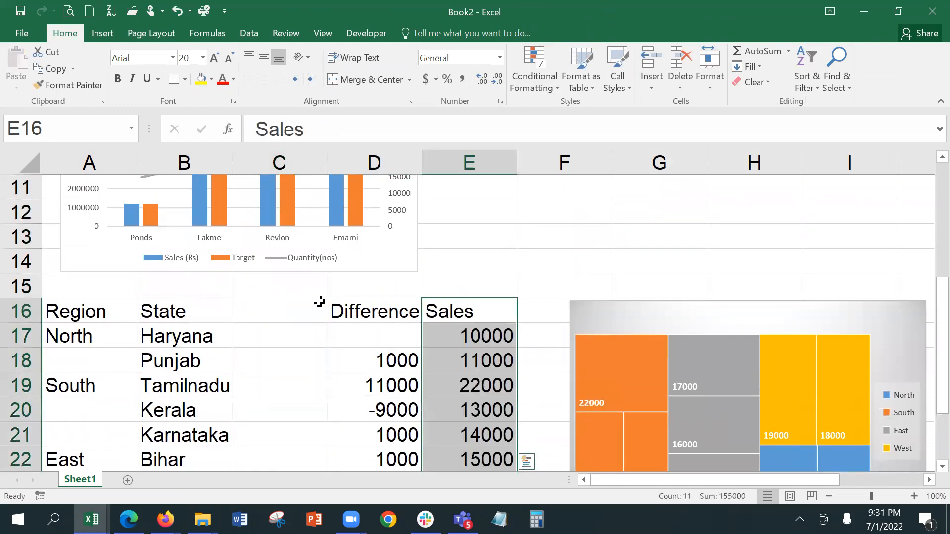
- Delete the empty cells C16:C26, shifting the Difference and Sales cells left
drag(256, 310, 274, 428)
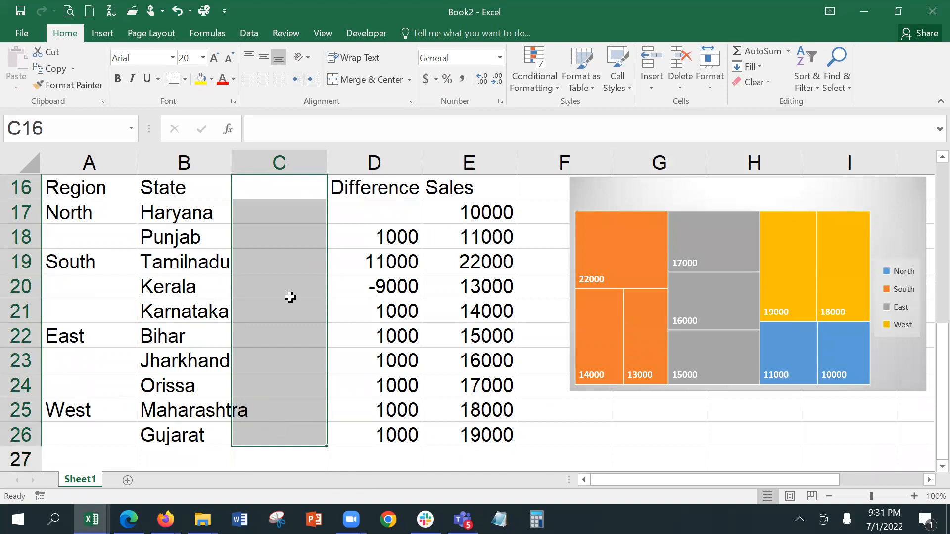
scroll(291, 297, down, 1)
right_click(284, 319)
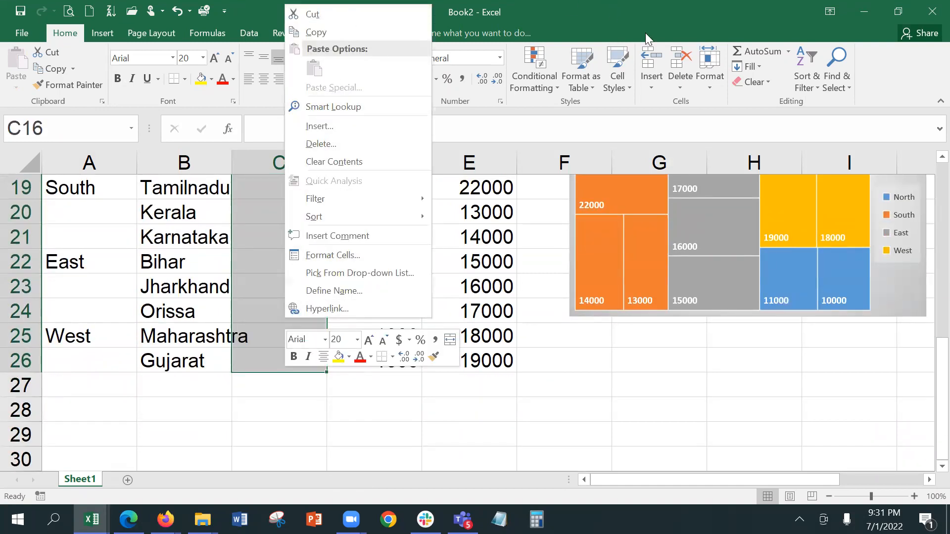
key(Escape)
scroll(340, 346, up, 3)
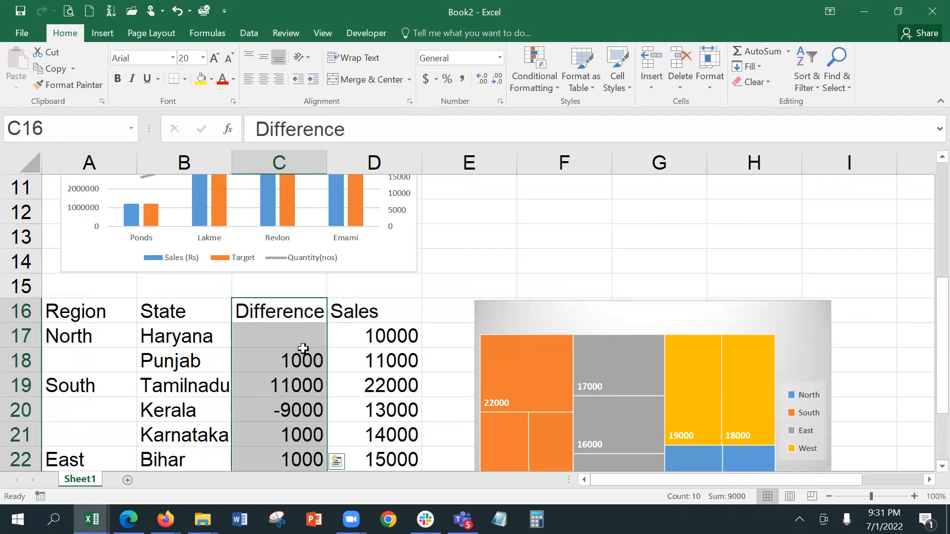
- Insert a recommended Waterfall chart from the State and Difference data in B16:C26
click(303, 357)
scroll(320, 330, down, 3)
drag(195, 242, 249, 455)
scroll(259, 336, down, 3)
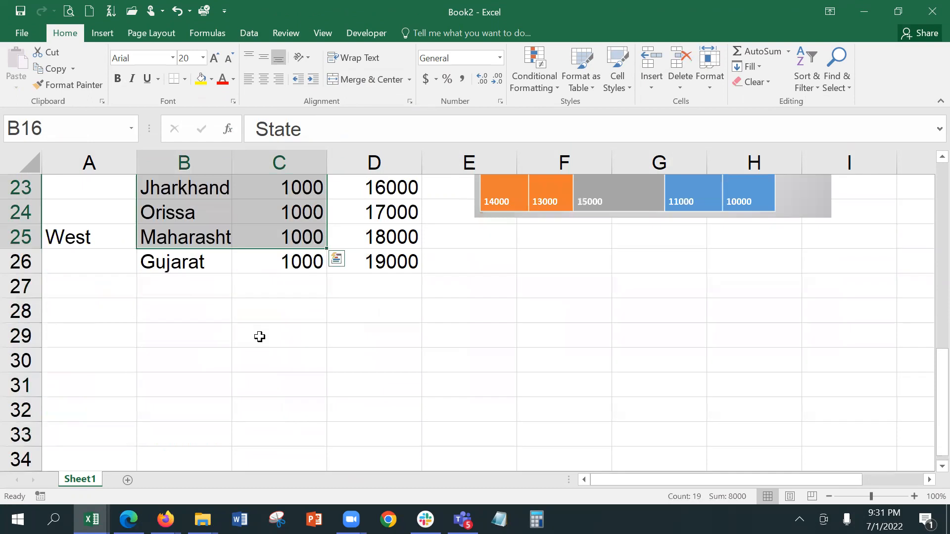
shift+click(270, 258)
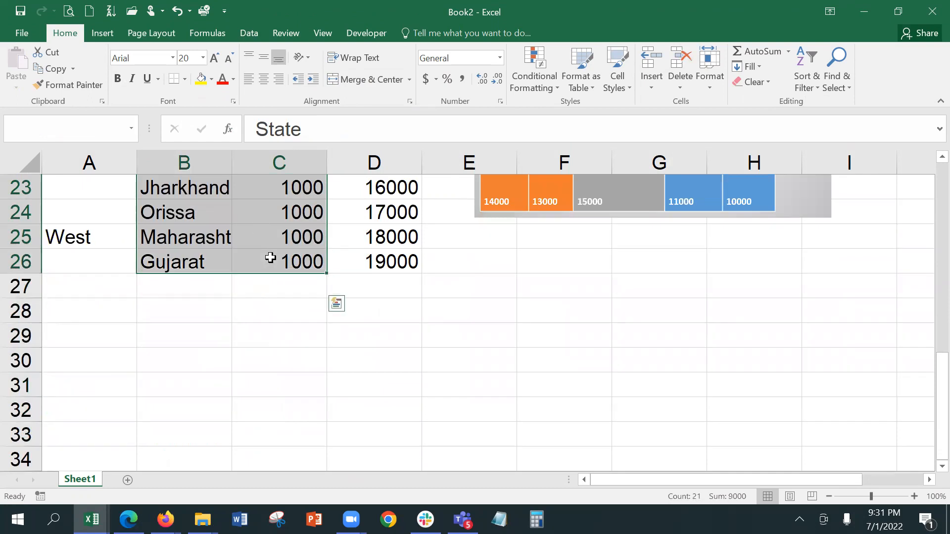
scroll(274, 280, up, 2)
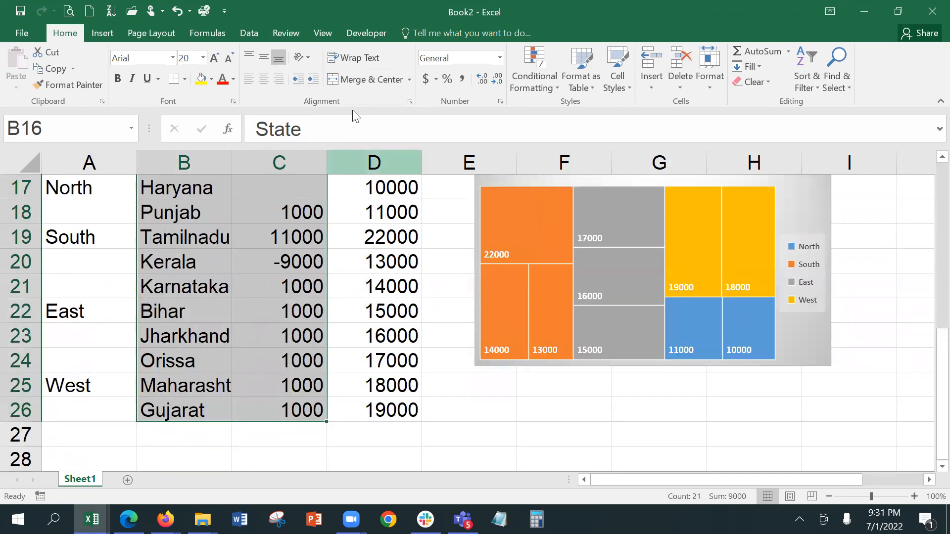
click(103, 33)
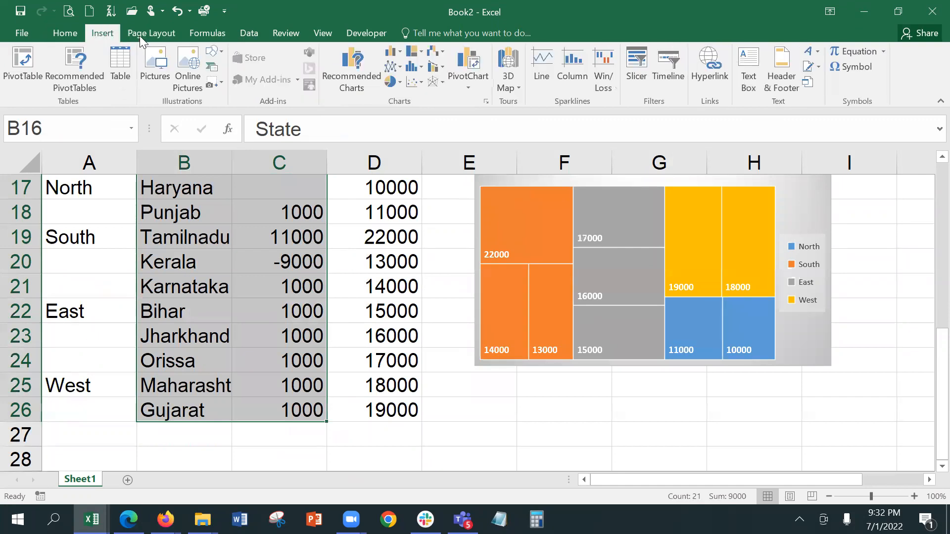
click(349, 68)
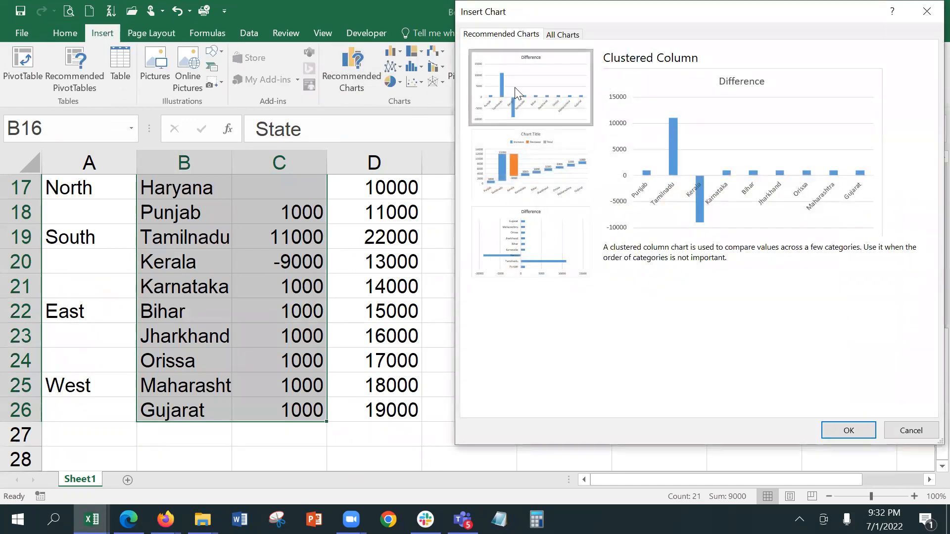
click(515, 148)
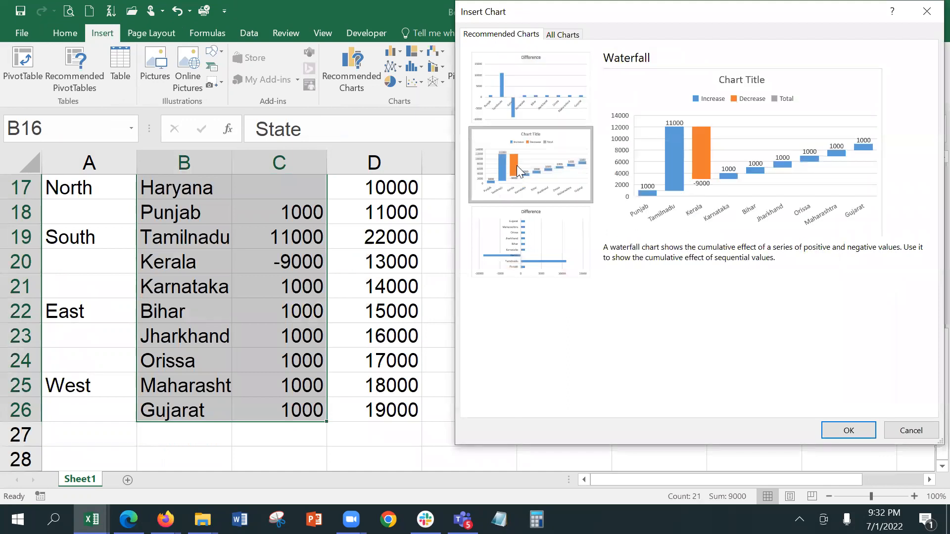
click(847, 430)
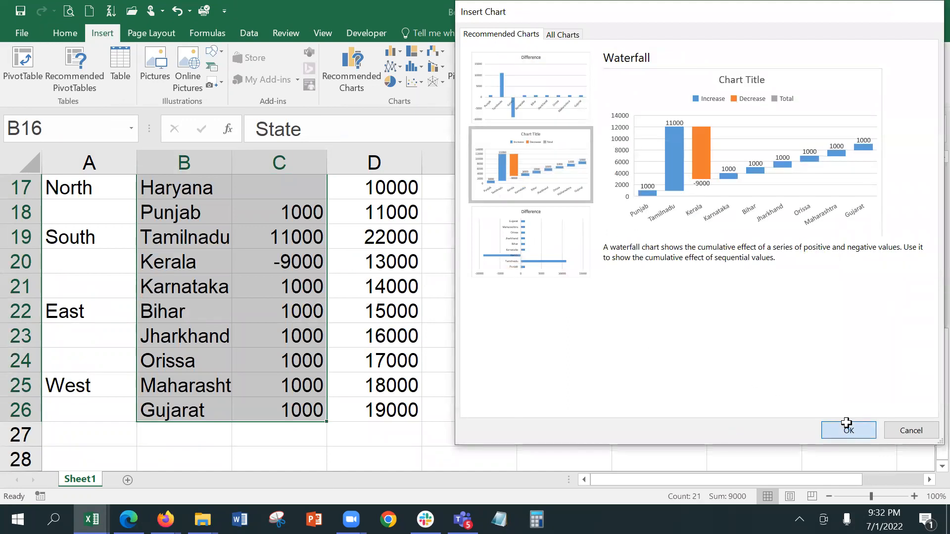
- Place the waterfall chart clear of the Sales column, over columns E to I, and compare its Tamilnadu and Kerala bars with the differences
drag(623, 240, 653, 193)
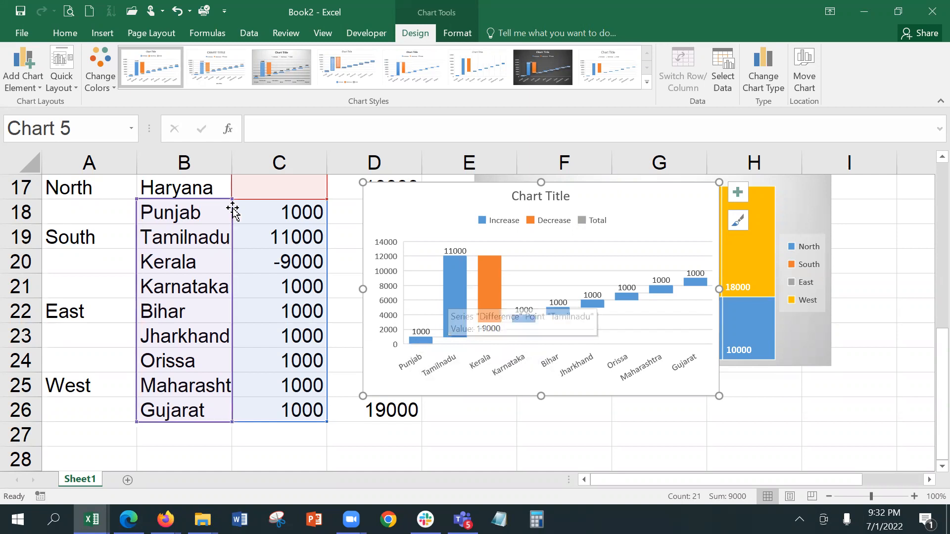
click(281, 235)
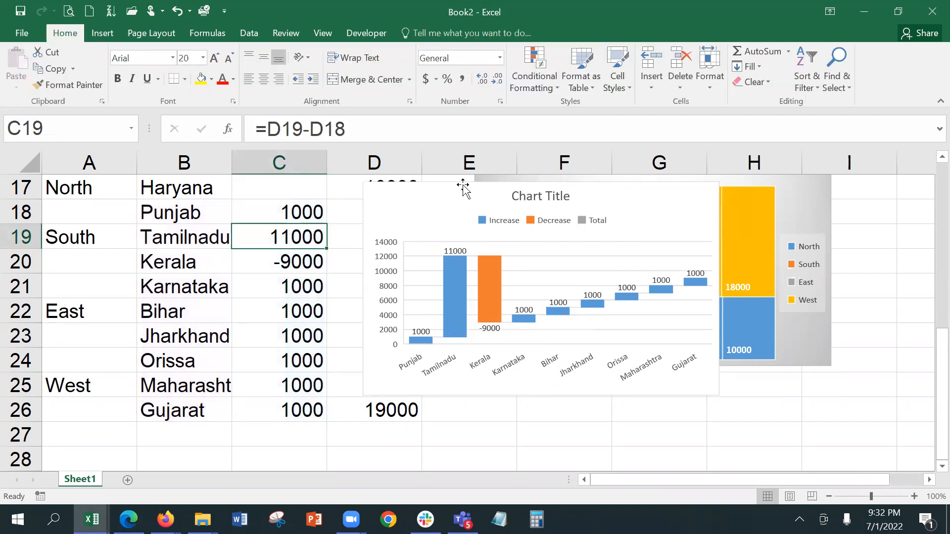
drag(463, 187, 576, 181)
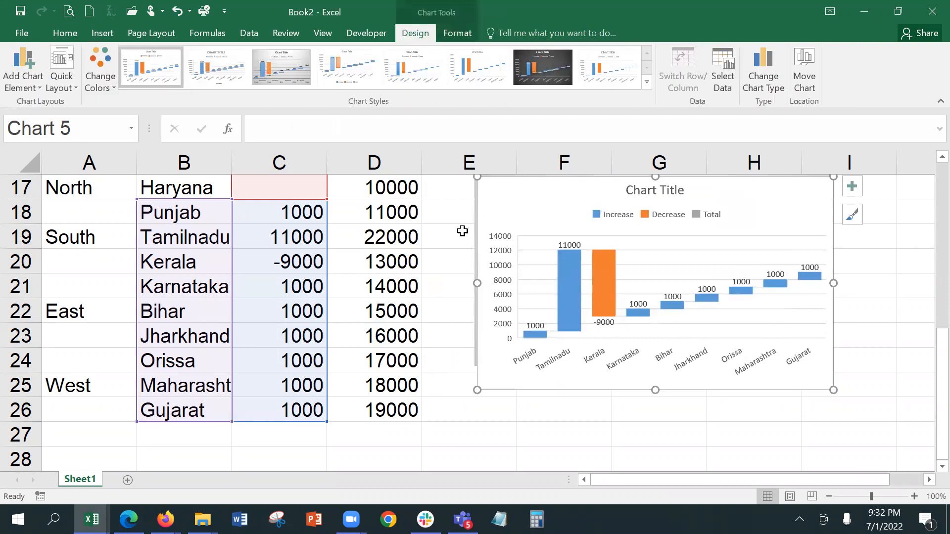
click(261, 247)
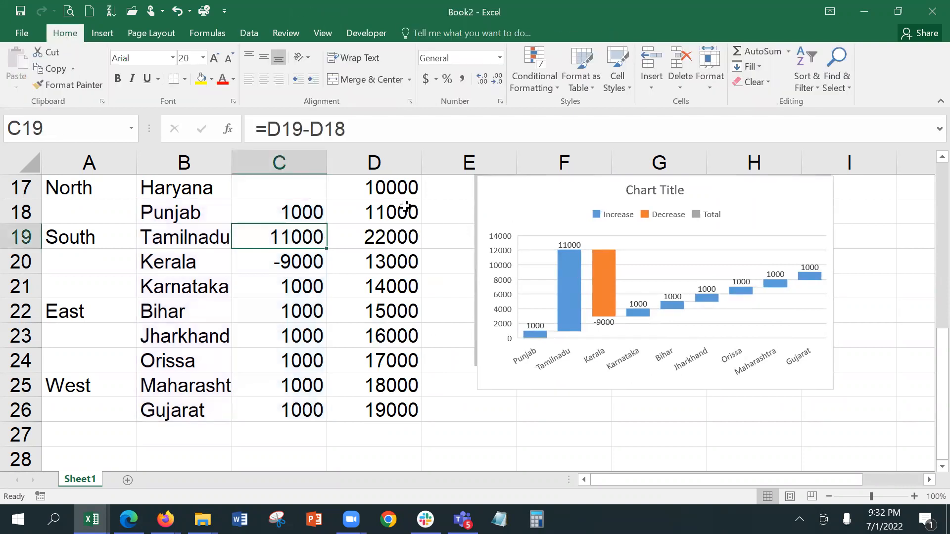
mouse_move(580, 277)
mouse_move(606, 293)
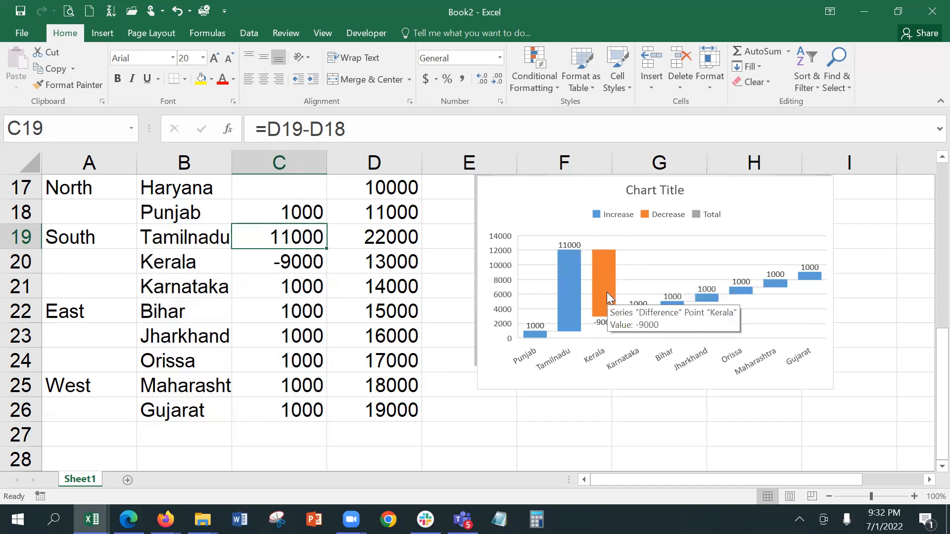